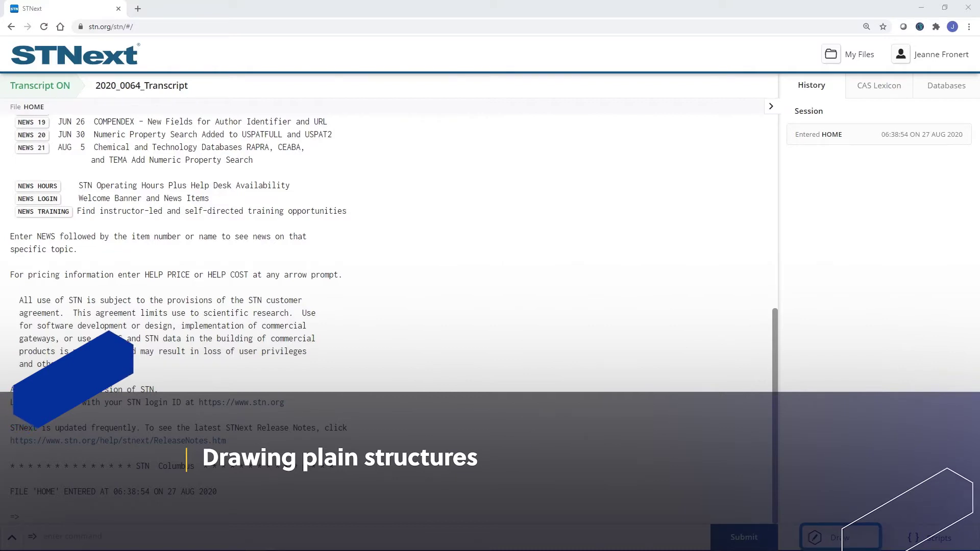
# Open the Structure Editor and draw a bent three-carbon chain, giving C3H8 (44.10)
pyautogui.click(830, 540)
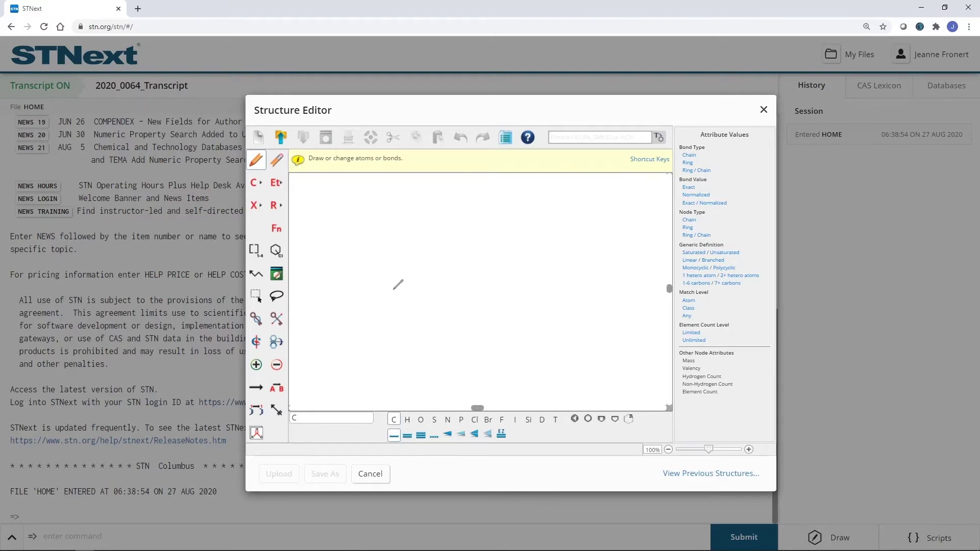
pyautogui.click(383, 253)
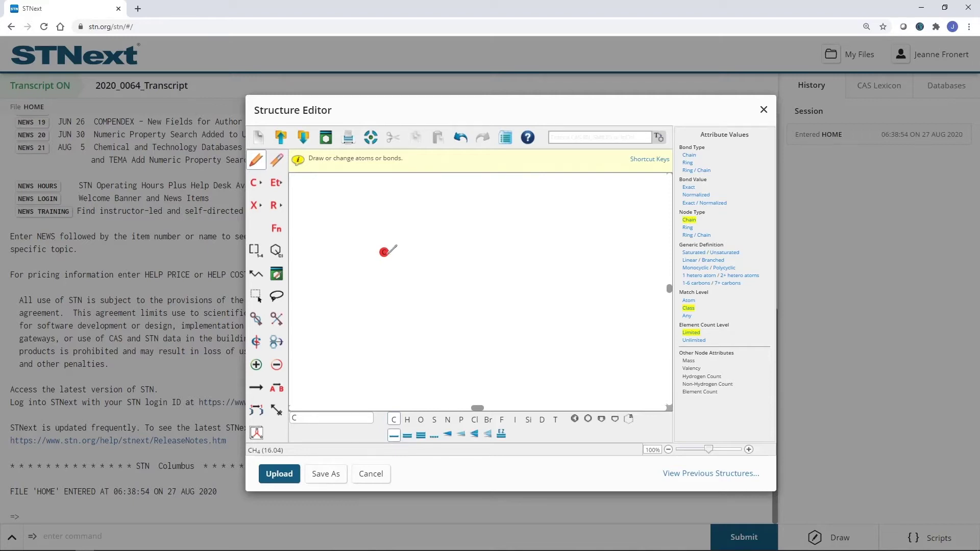
pyautogui.moveTo(386, 253); pyautogui.dragTo(398, 261)
pyautogui.click(403, 263)
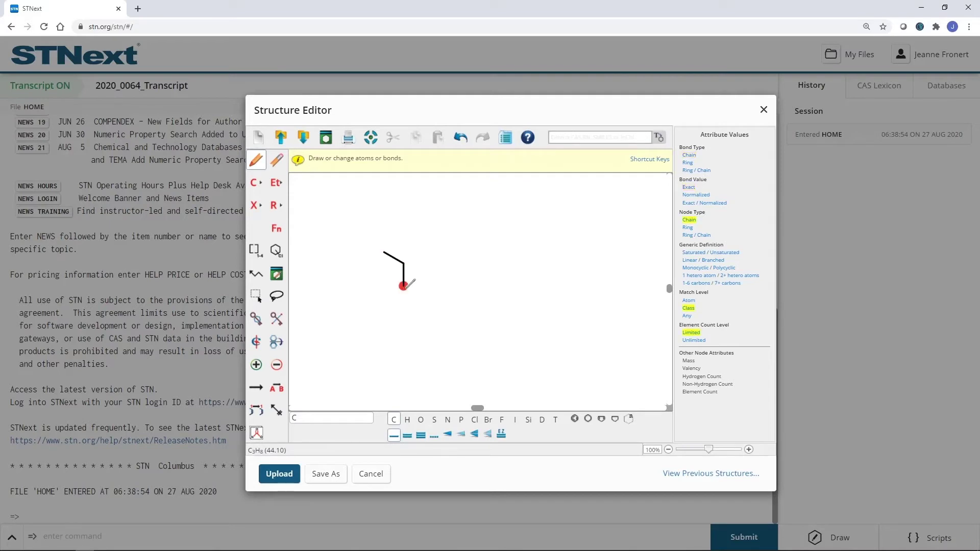
# Erase the downward bond and its end atom
pyautogui.click(279, 161)
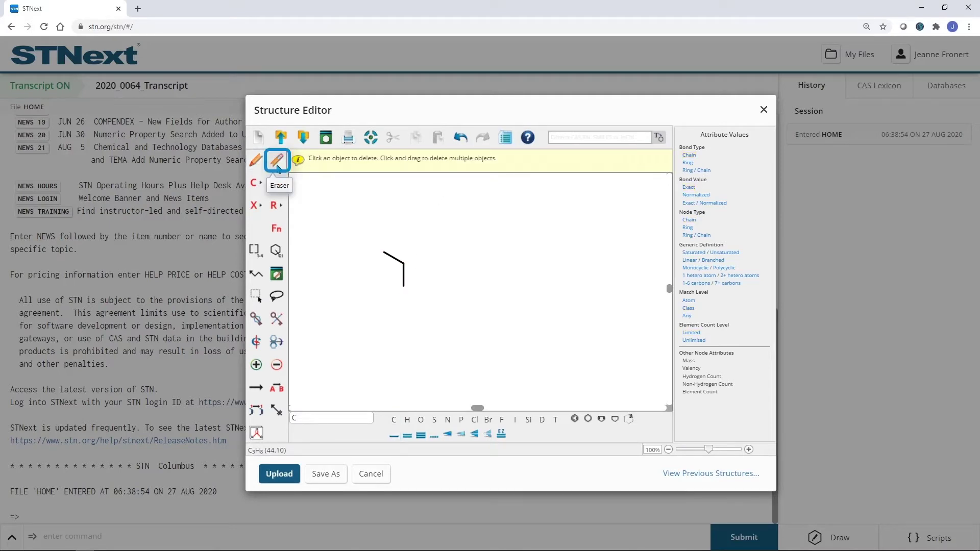
pyautogui.click(407, 283)
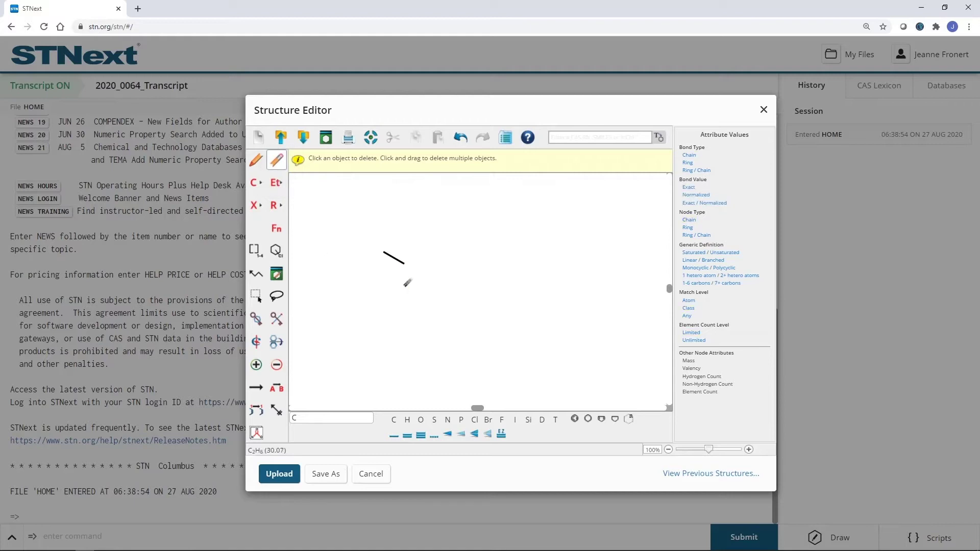
pyautogui.click(256, 159)
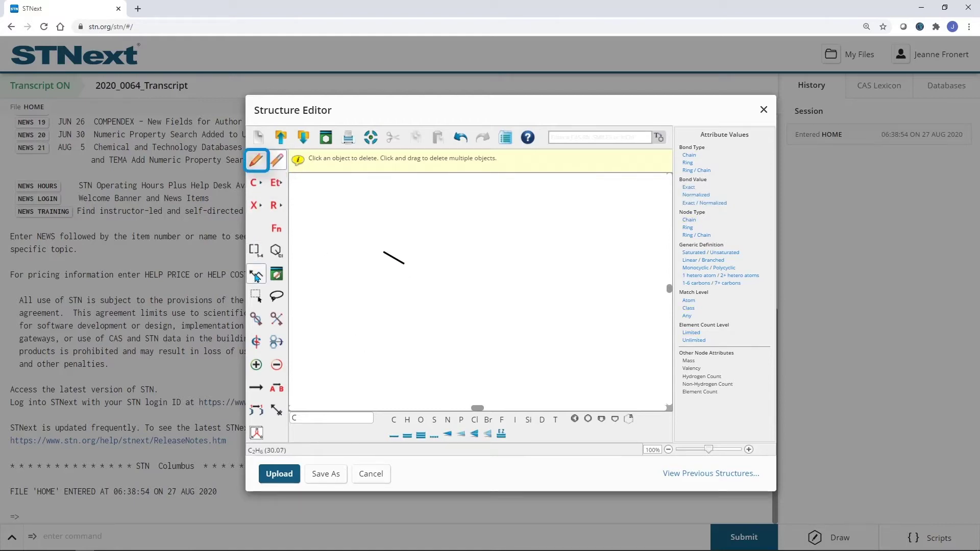
# Drag the structure out into a twelve-carbon zig-zag chain, C12H26 (170.34)
pyautogui.click(260, 277)
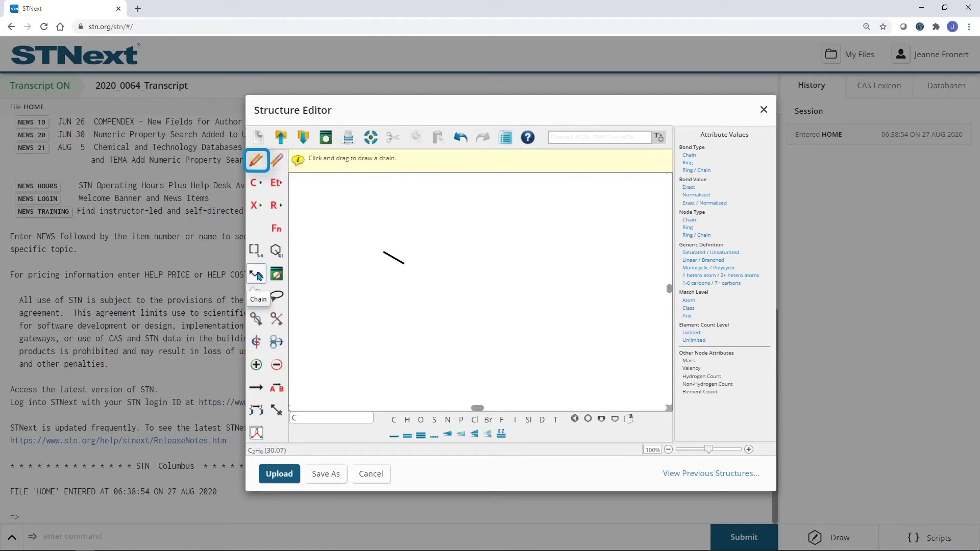
pyautogui.moveTo(407, 262); pyautogui.dragTo(602, 272)
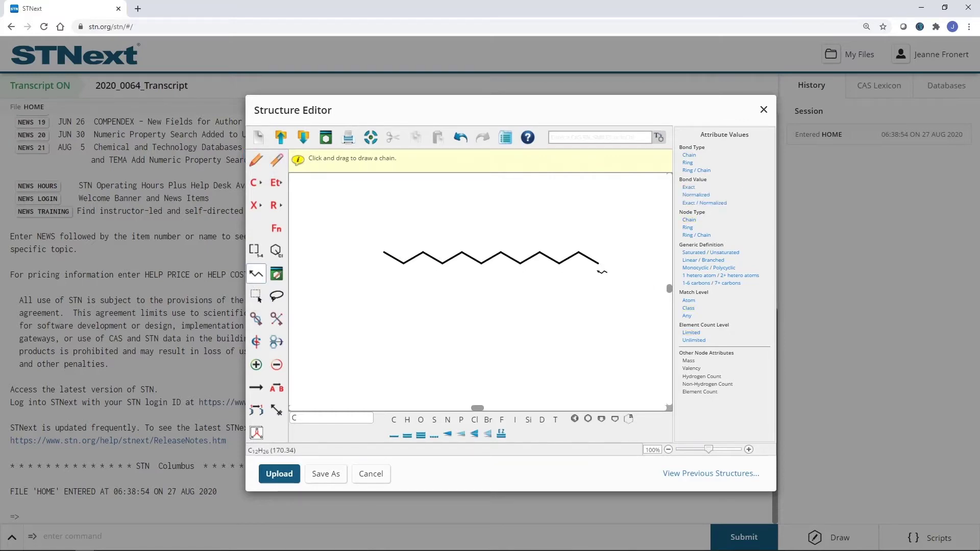
pyautogui.click(253, 161)
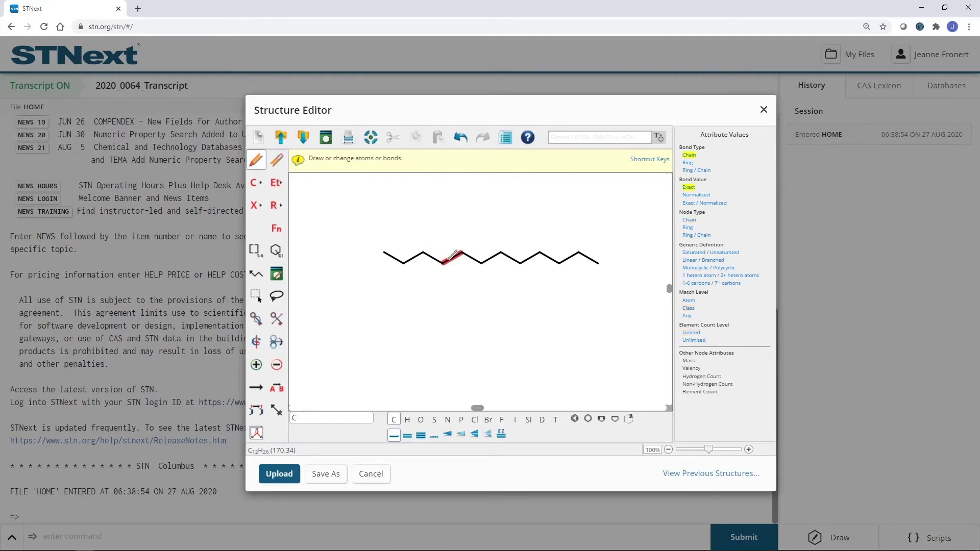
# Add a double-bonded branch and an ethyl branch at the chain's third carbon
pyautogui.click(441, 262)
pyautogui.click(444, 270)
pyautogui.click(443, 271)
pyautogui.click(443, 271)
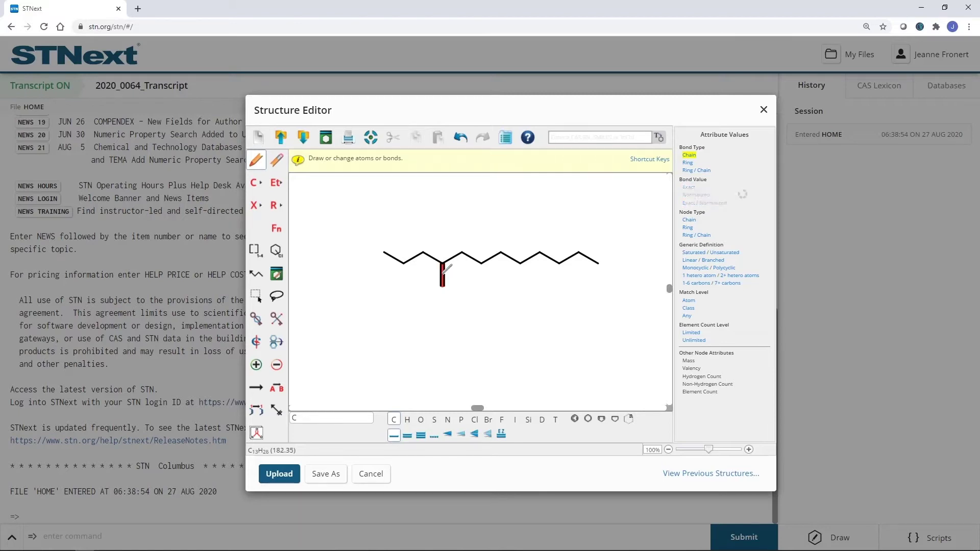
pyautogui.click(444, 270)
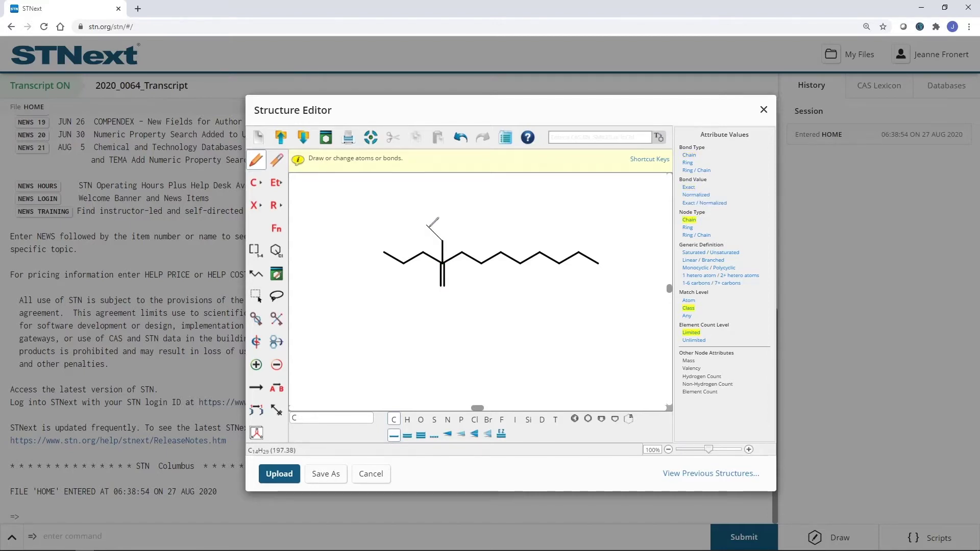
pyautogui.click(443, 240)
# Add a methyl and a double-bonded upward branch, and make the next chain atom oxygen
pyautogui.click(481, 264)
pyautogui.click(501, 252)
pyautogui.click(500, 240)
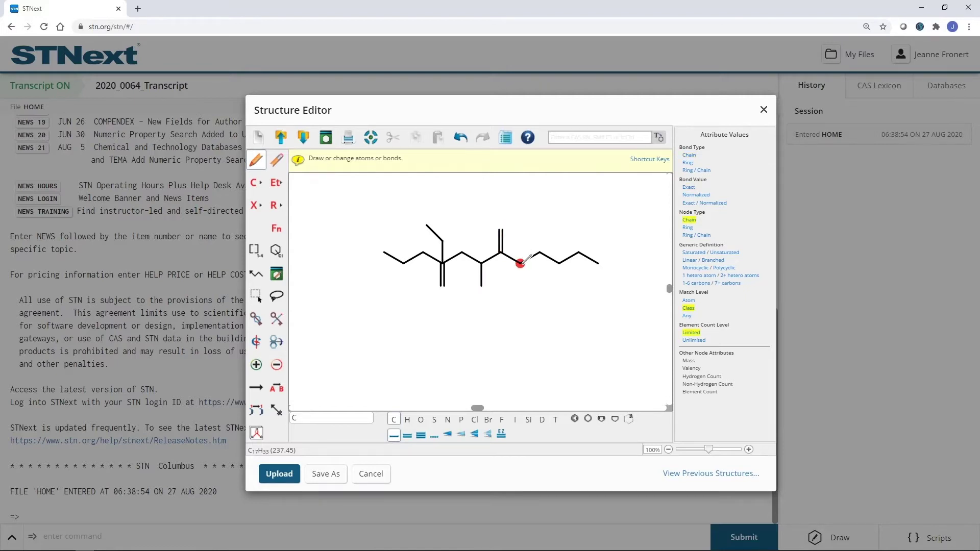
pyautogui.press('o')
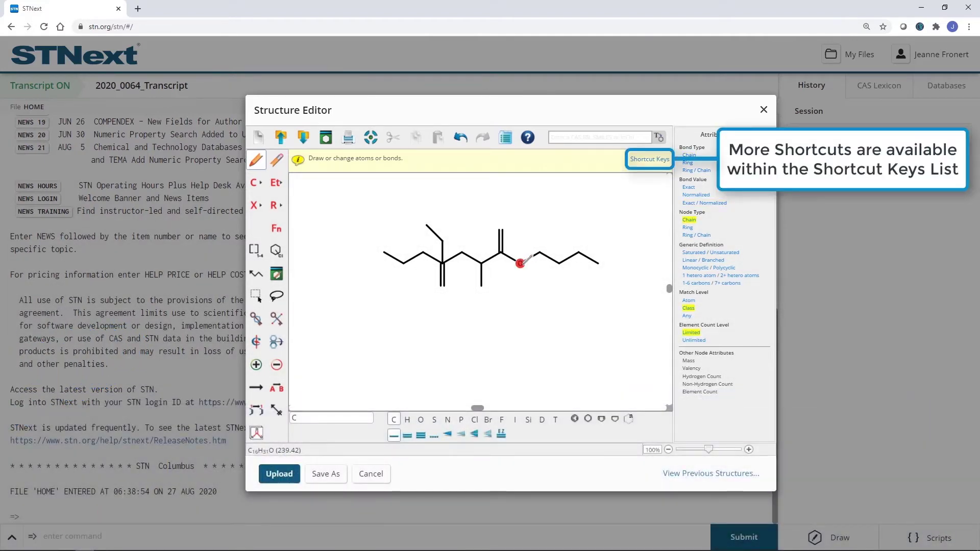
# Make the end of the double-bonded branch an oxygen using the element box
pyautogui.click(295, 418)
pyautogui.write('C')
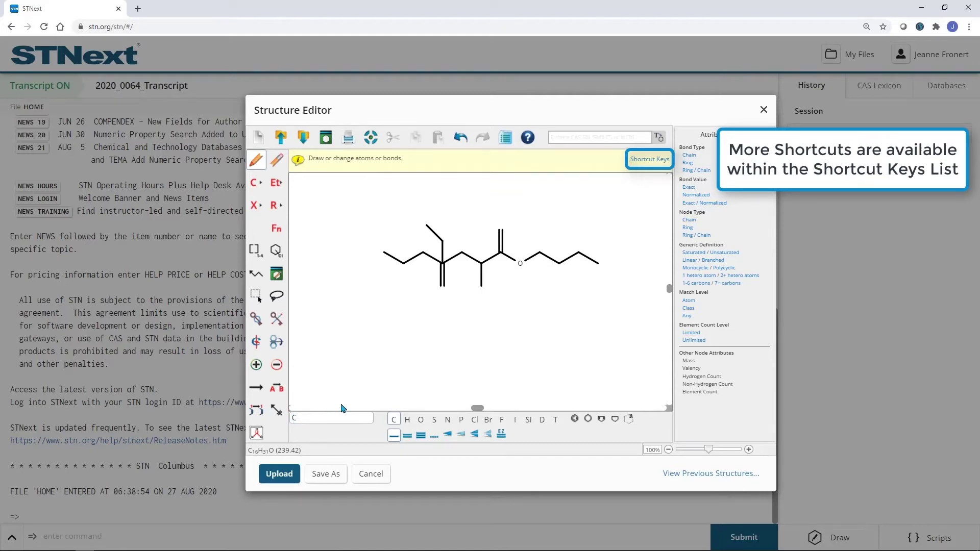
pyautogui.click(501, 228)
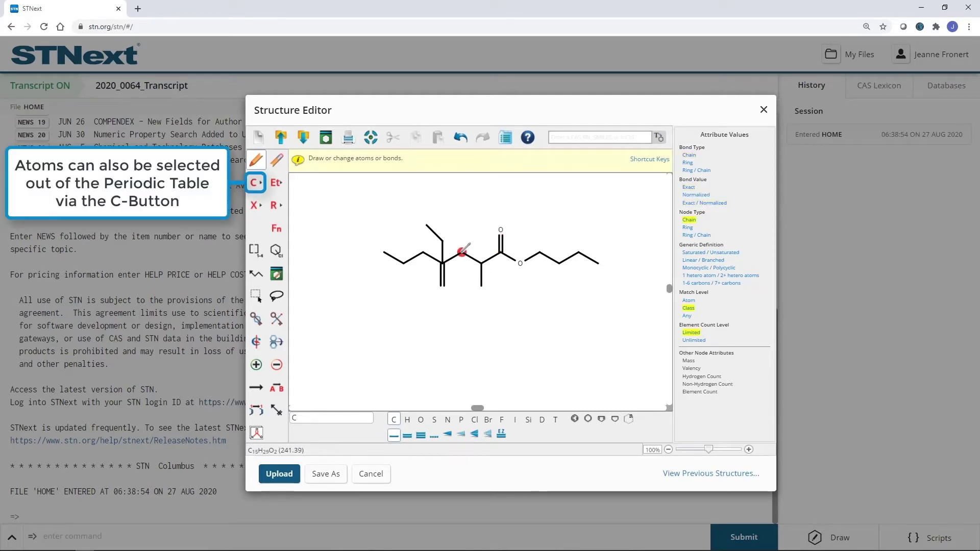
# Change chain atoms to N, P and oxygens, and add an ethyl branch under the ester chain
pyautogui.press('n')
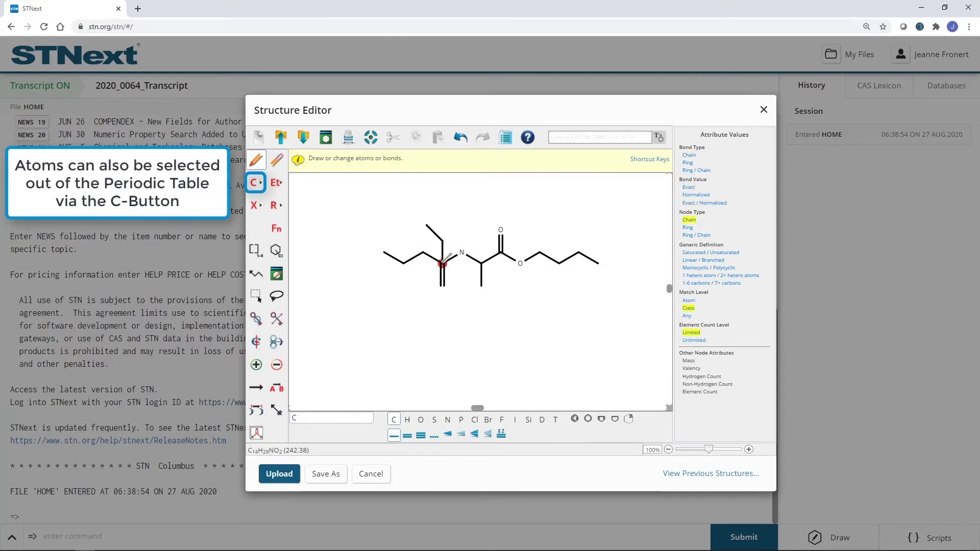
pyautogui.press('p')
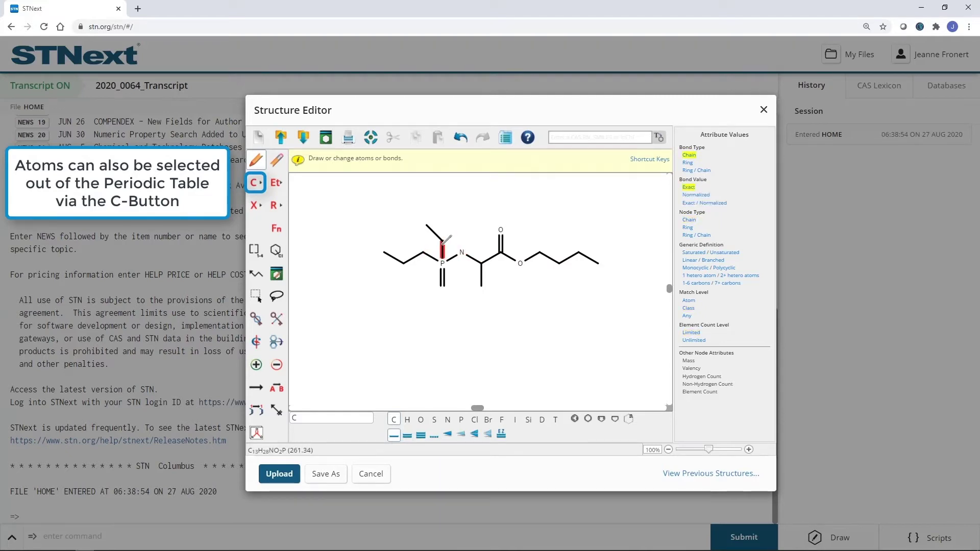
pyautogui.press('o')
pyautogui.press('o')
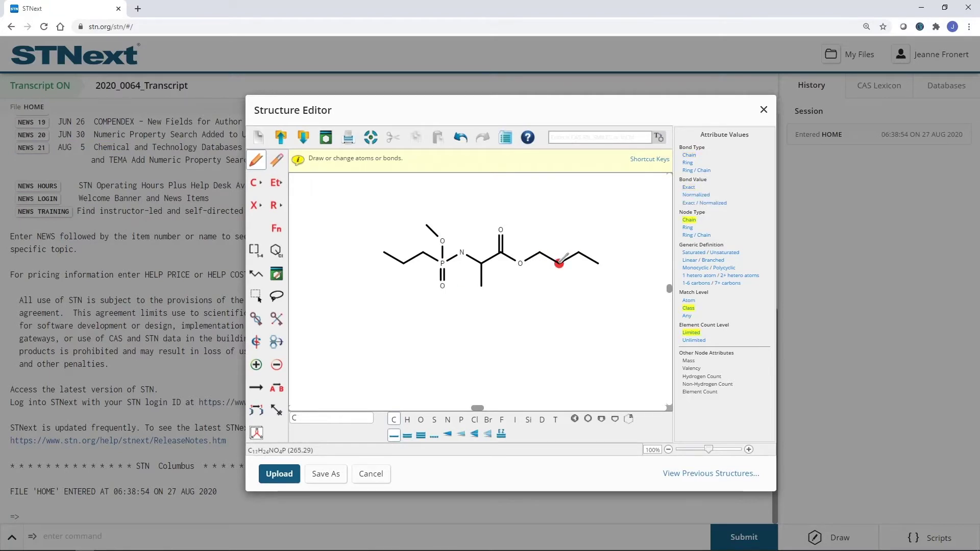
pyautogui.click(559, 263)
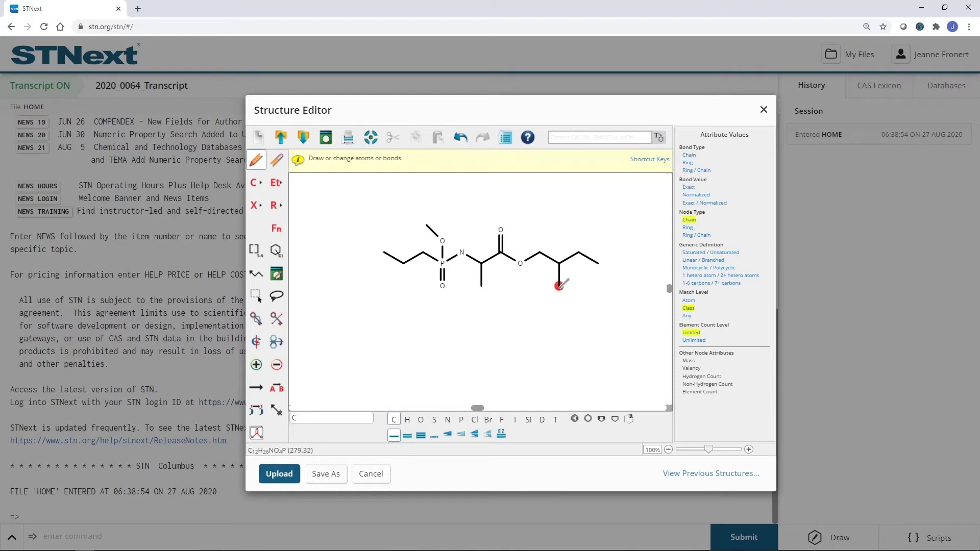
pyautogui.click(559, 286)
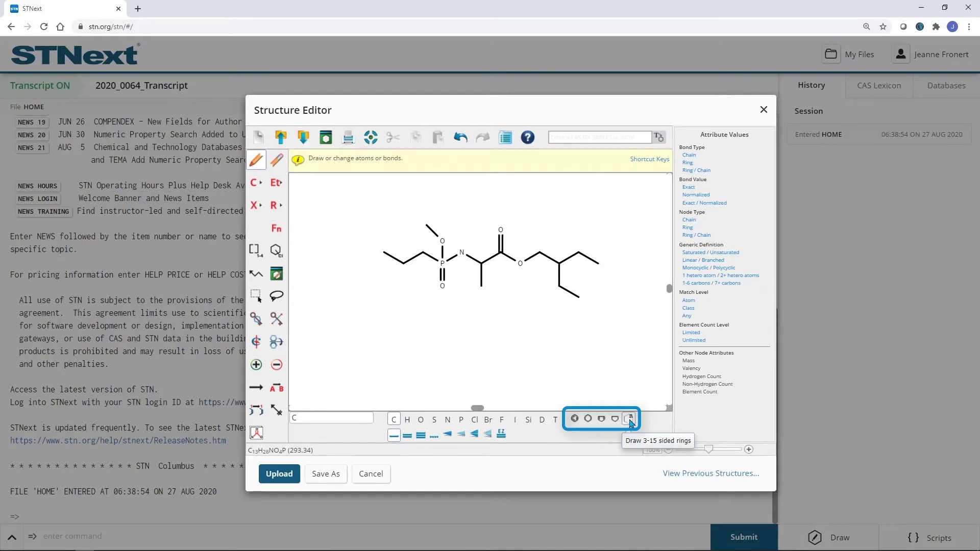
# Set the ring size to 5 and attach the ring to the chain's left end, giving C18H36NO4P
pyautogui.click(630, 420)
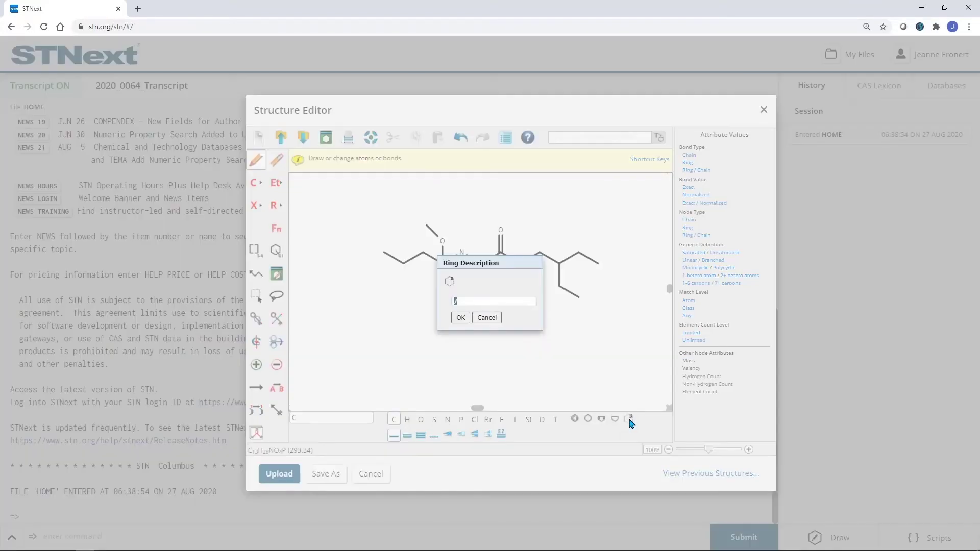
pyautogui.click(461, 318)
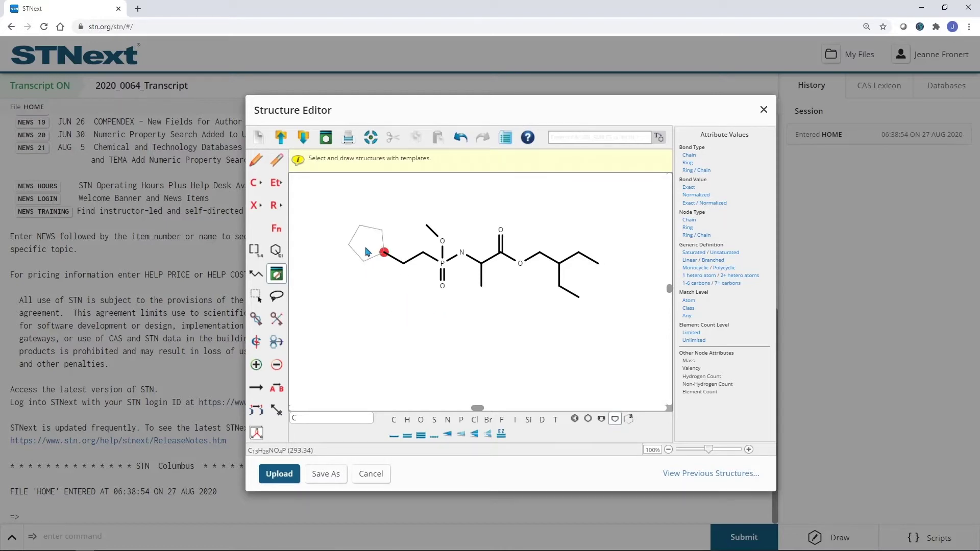
pyautogui.click(366, 251)
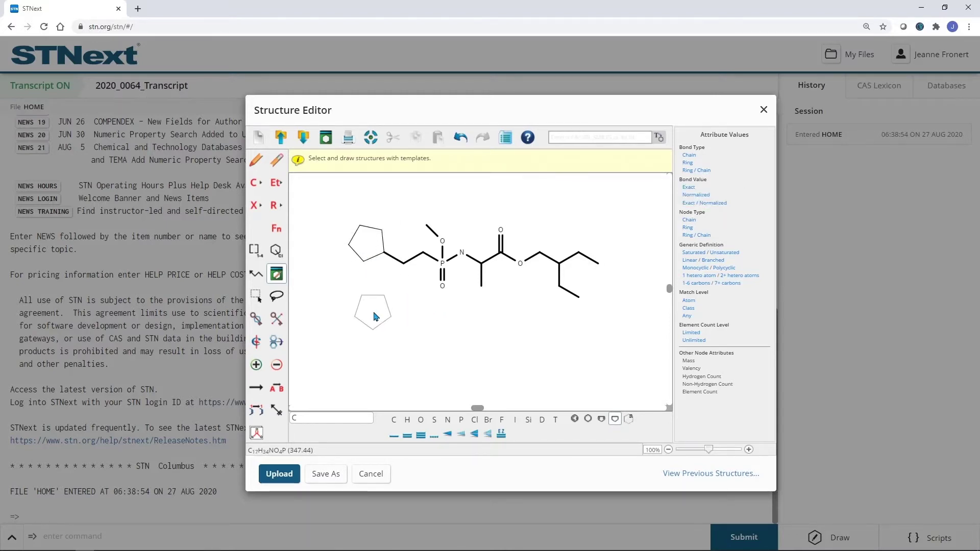
pyautogui.press('Escape')
# Add four methyls around the ring and attach a cyclopentane to the top-left methyl
pyautogui.click(364, 261)
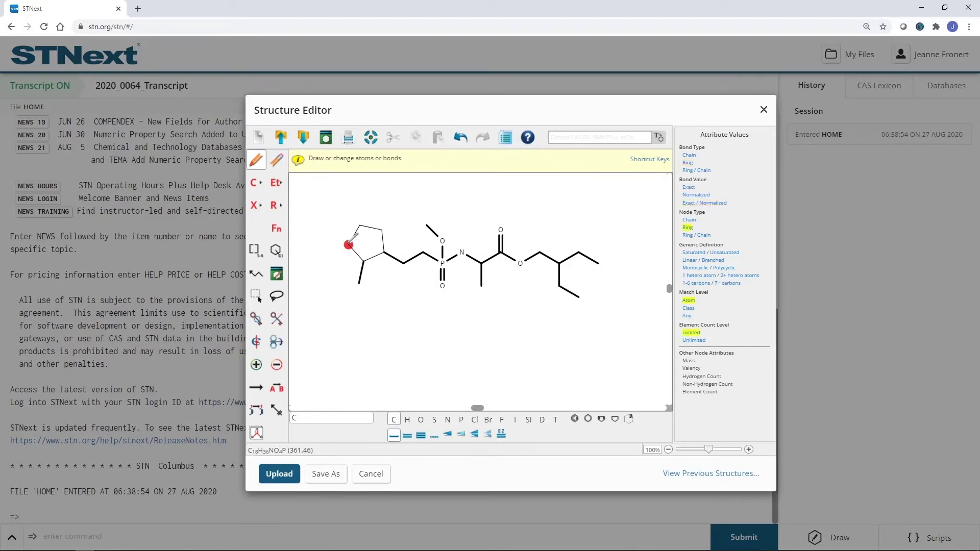
pyautogui.click(348, 244)
pyautogui.click(361, 225)
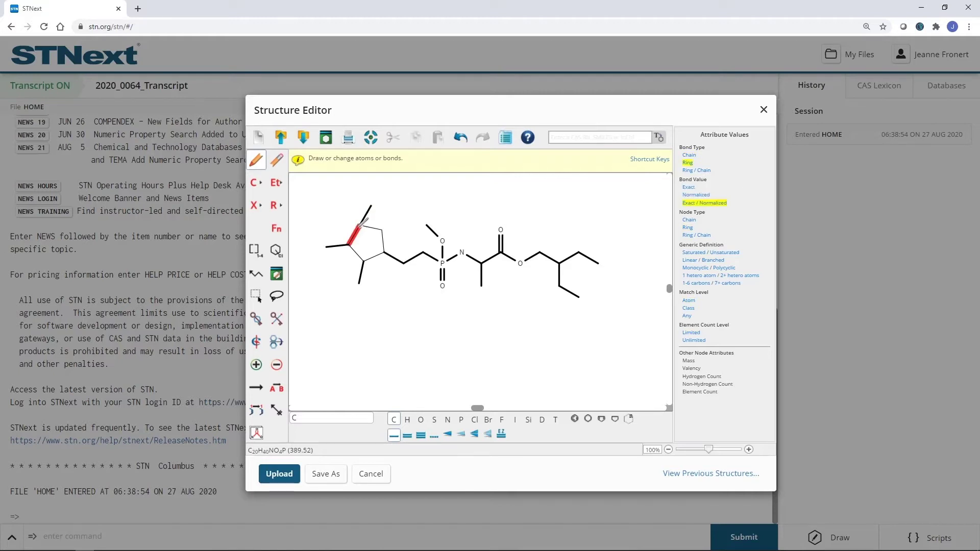
pyautogui.click(352, 216)
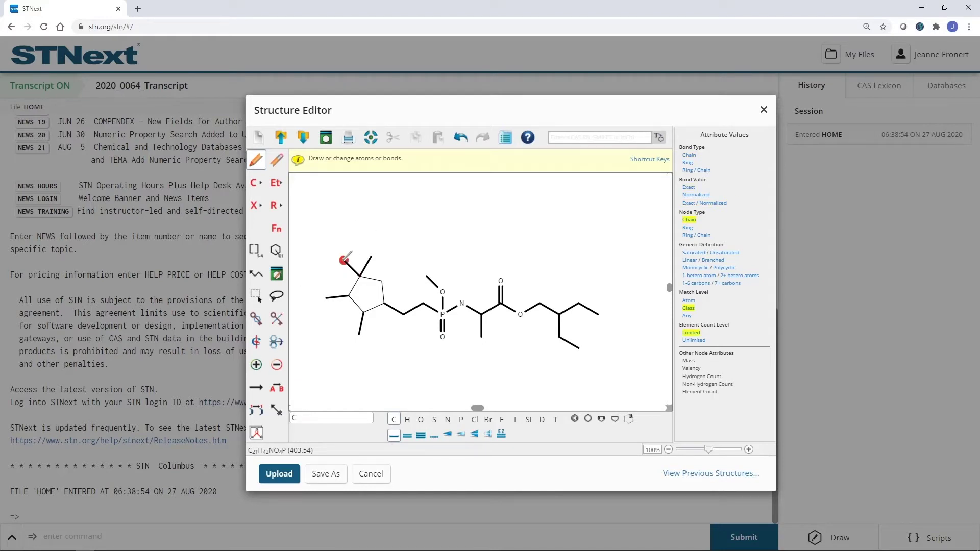
pyautogui.click(615, 418)
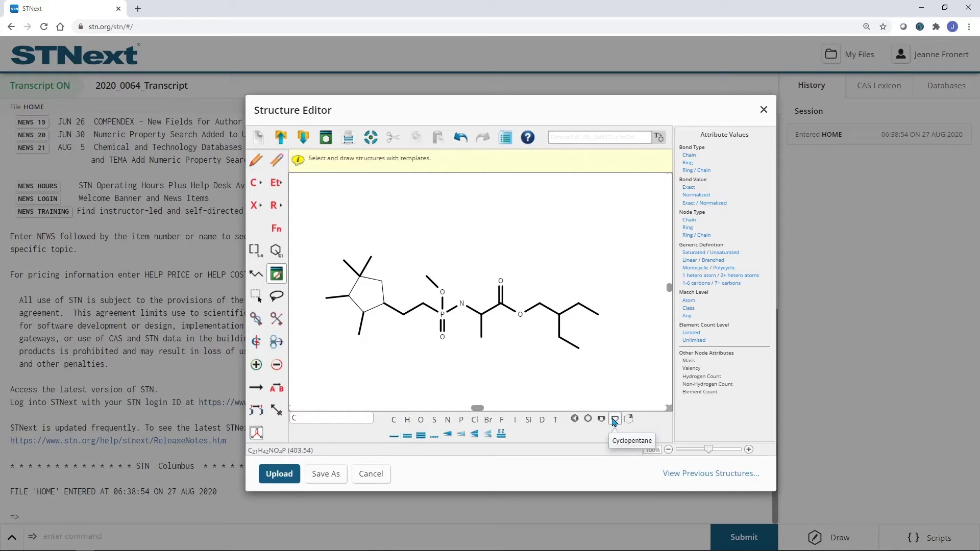
pyautogui.click(344, 262)
# Fuse a cyclohexane onto the second cyclopentane and give it a methyl, reaching C30H56NO4P (525.75)
pyautogui.click(588, 419)
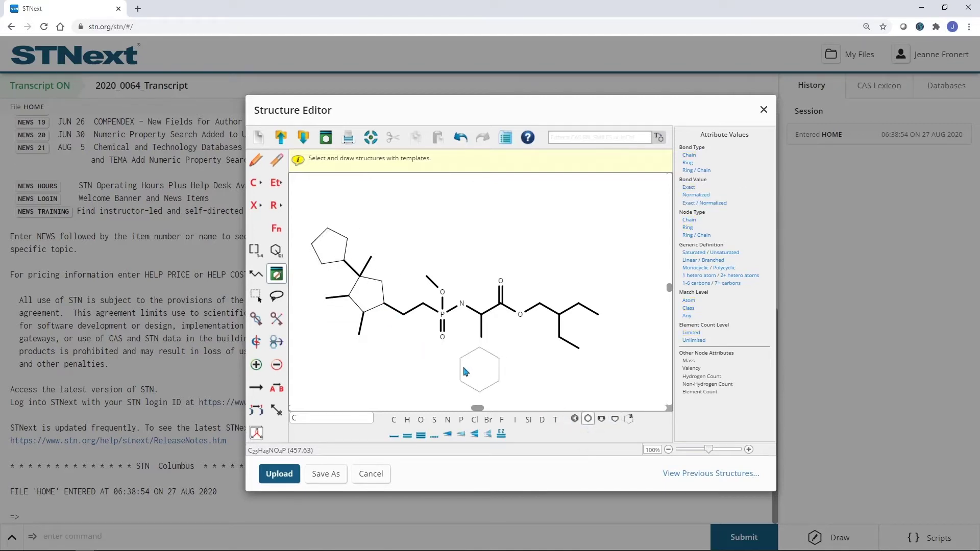
pyautogui.click(316, 254)
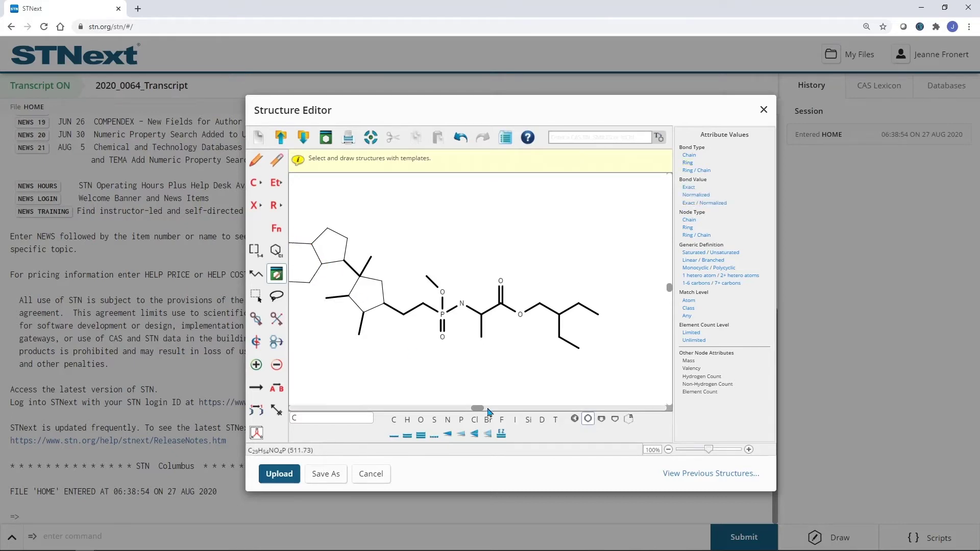
pyautogui.moveTo(479, 409); pyautogui.dragTo(476, 410)
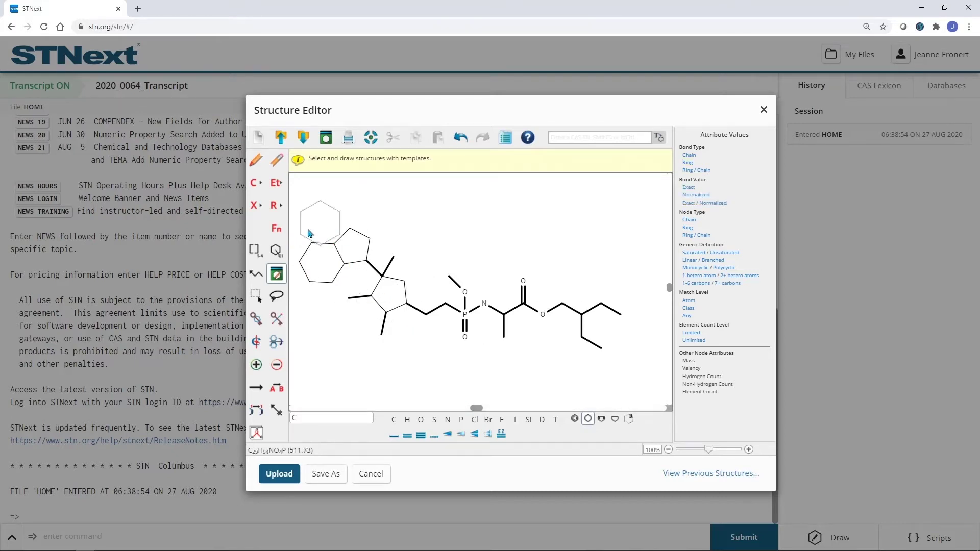
pyautogui.click(257, 162)
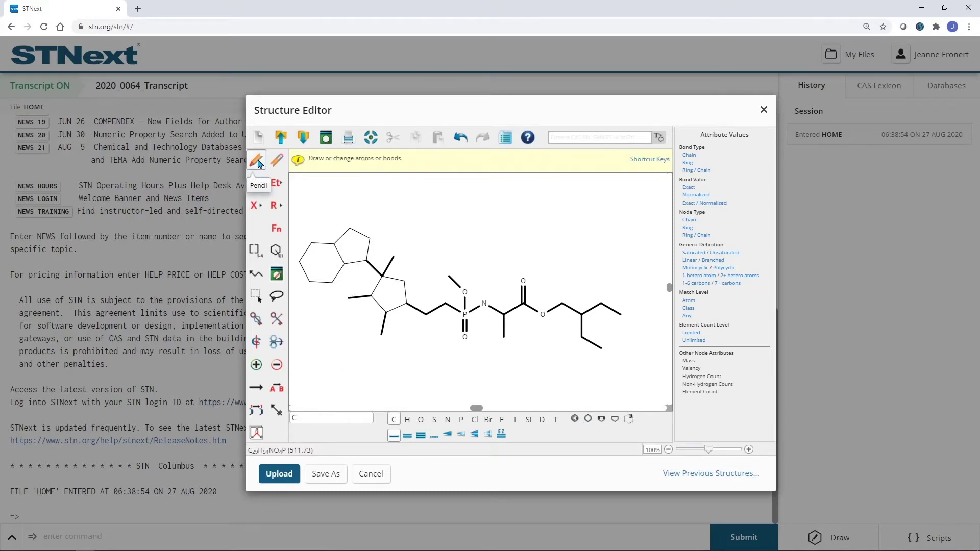
pyautogui.click(312, 242)
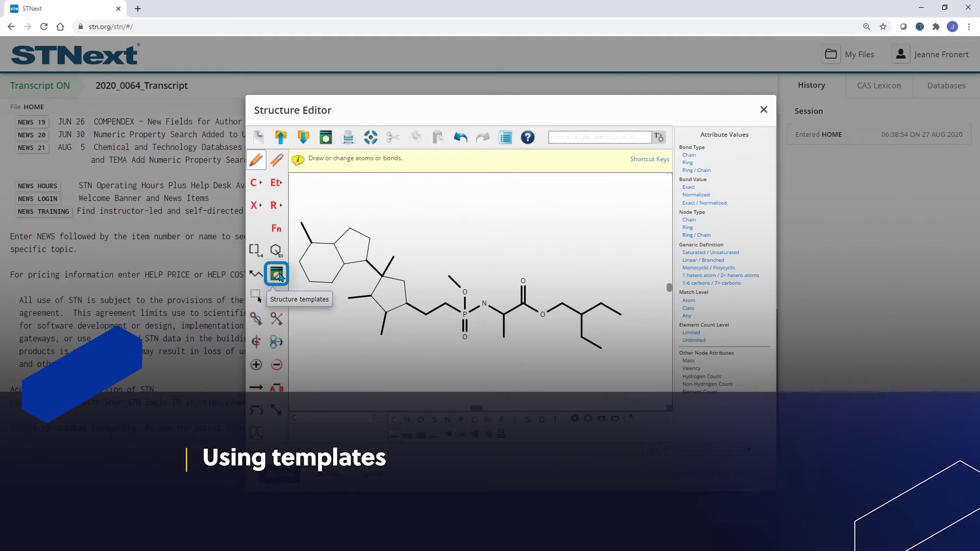
pyautogui.click(278, 276)
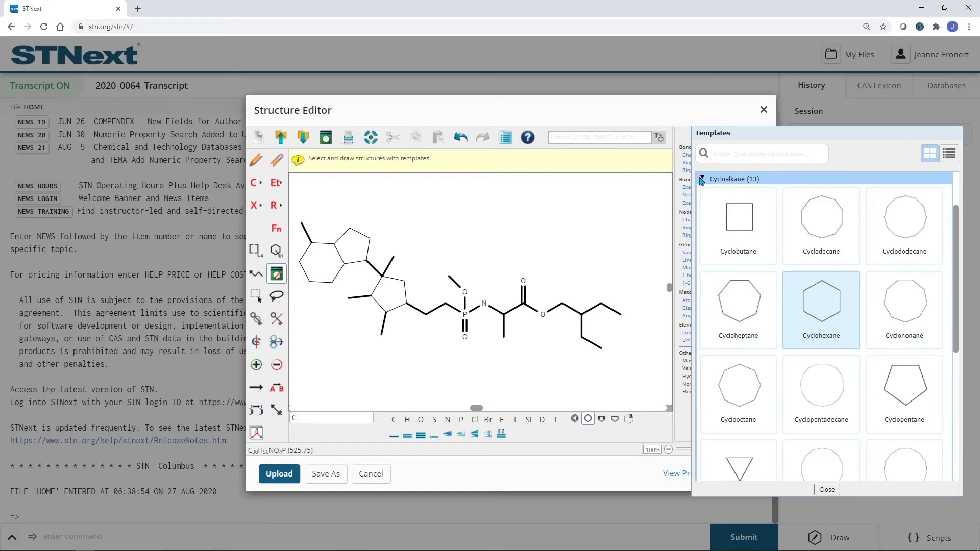
pyautogui.click(704, 180)
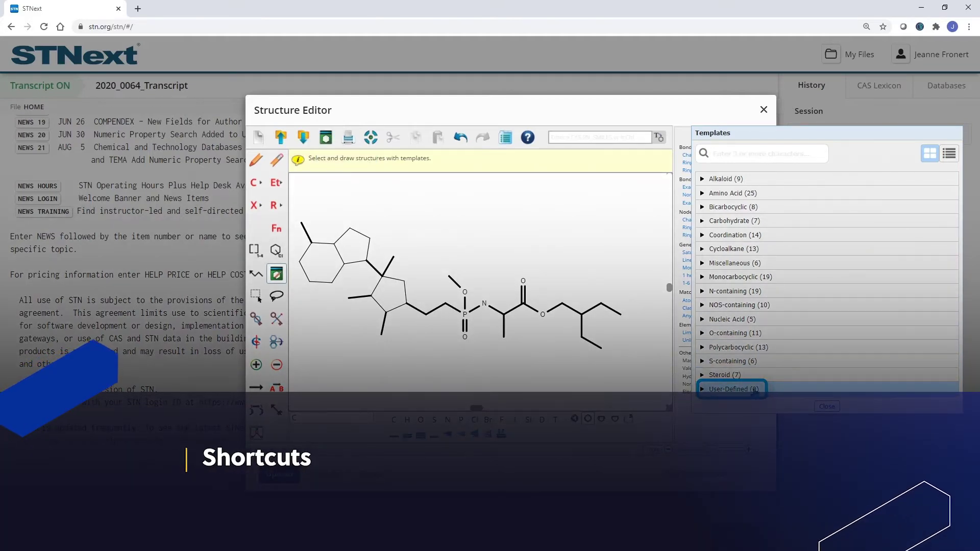
pyautogui.click(827, 407)
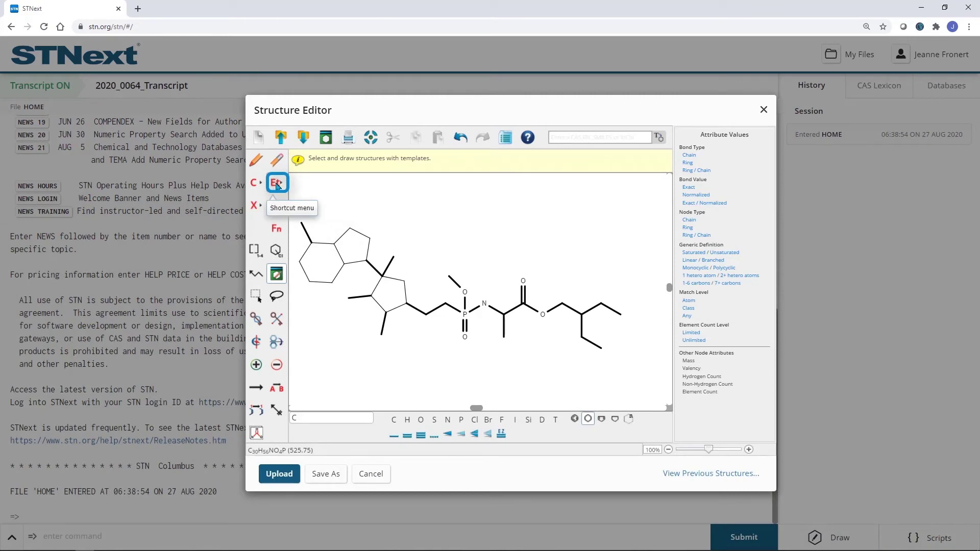
# Replace the two cyclopentane methyls with OH groups from the group shortcuts
pyautogui.click(277, 185)
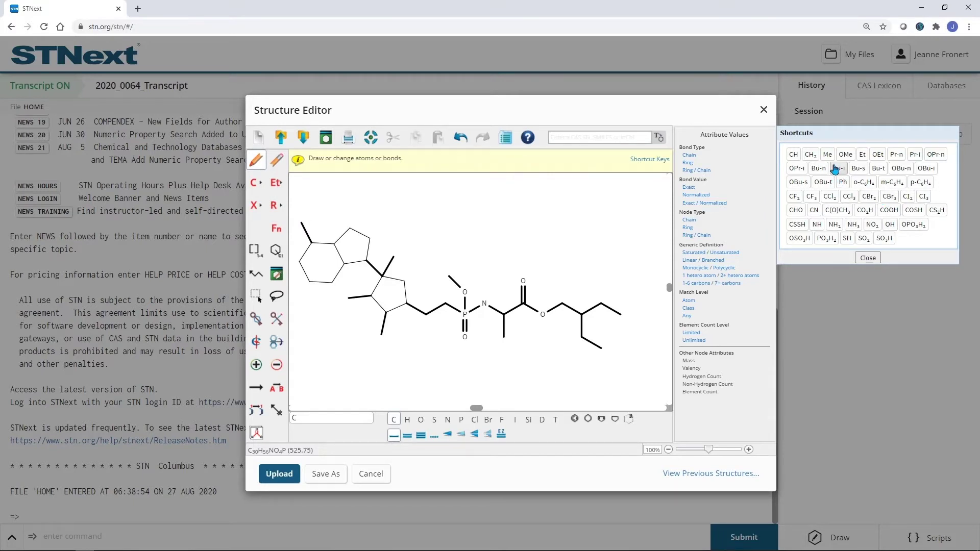
pyautogui.click(890, 225)
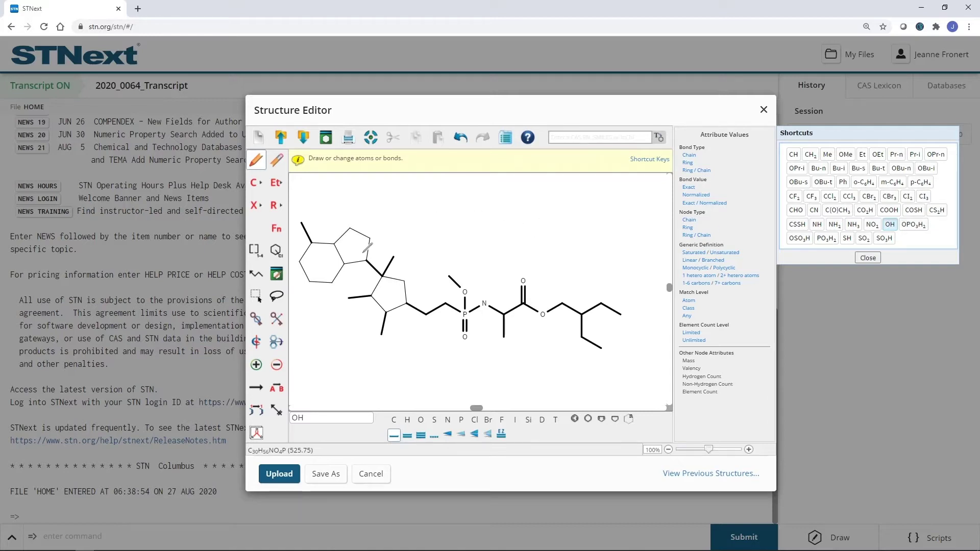
pyautogui.click(348, 298)
pyautogui.click(382, 334)
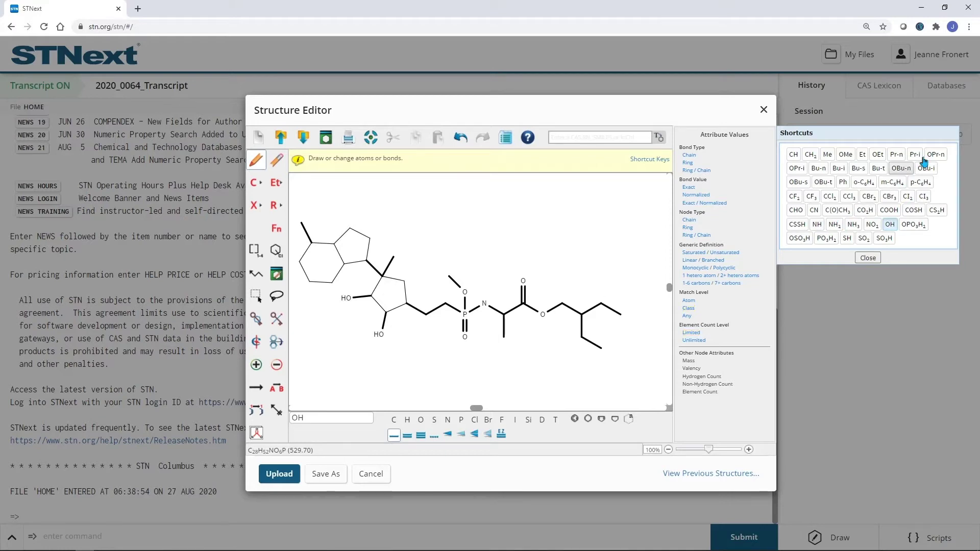
# Put a phenyl on the phosphorus-bound oxygen and make the top-left terminal carbon nitrogen
pyautogui.click(843, 182)
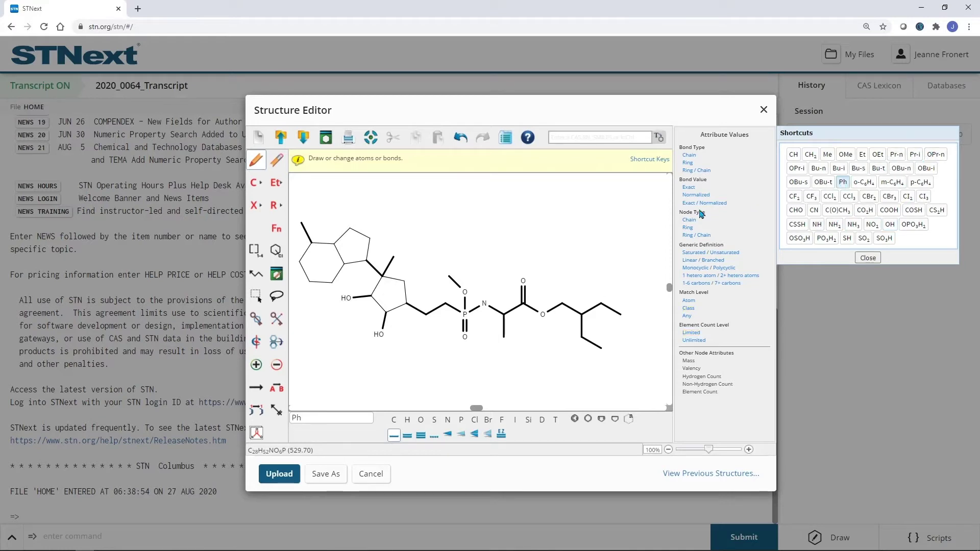
pyautogui.click(449, 276)
pyautogui.press('n')
# Lock the terminal nitrogen and swap the remaining cyclopentane methyl for CN, giving weight 603.74
pyautogui.click(276, 319)
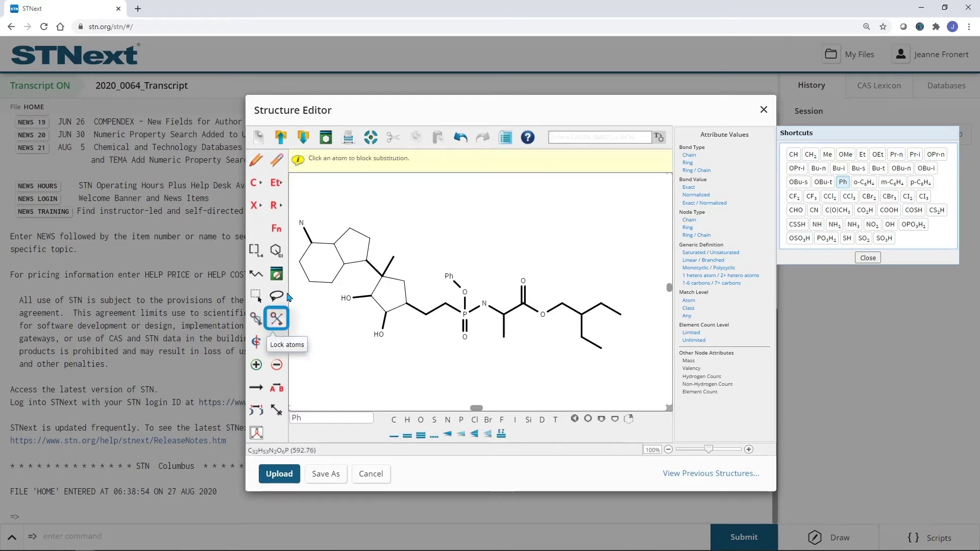
pyautogui.click(302, 224)
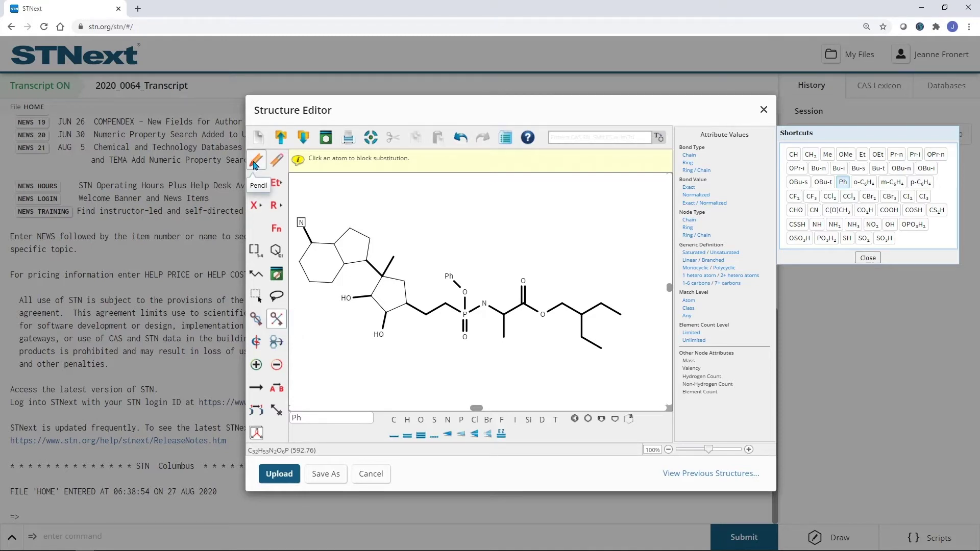
pyautogui.click(814, 210)
pyautogui.click(394, 256)
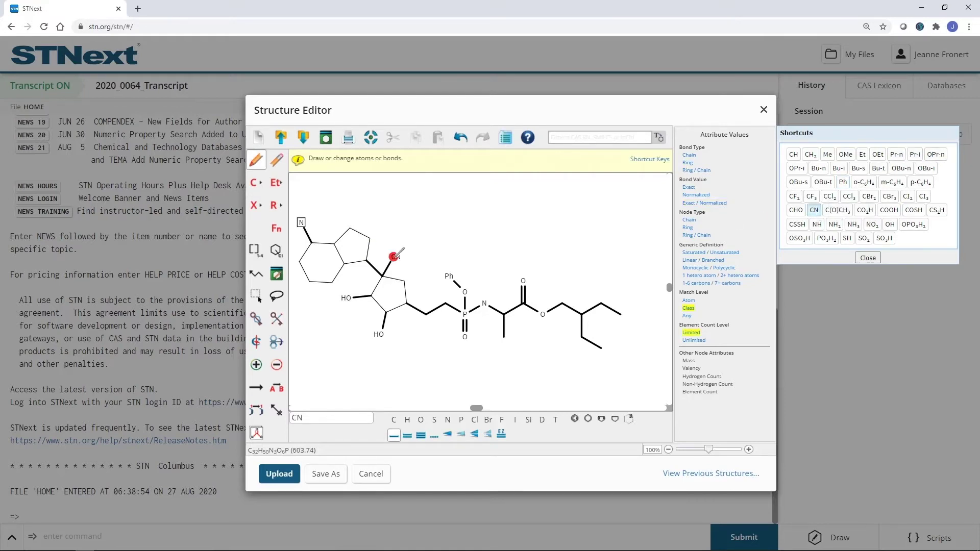
pyautogui.click(867, 257)
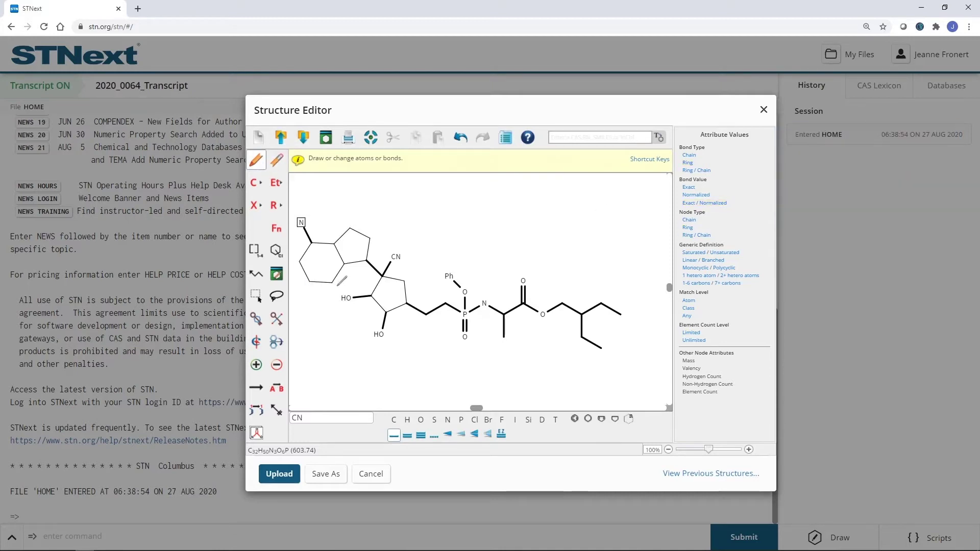
# Change three six-membered ring atoms, including the fusion atom, to nitrogen
pyautogui.press('n')
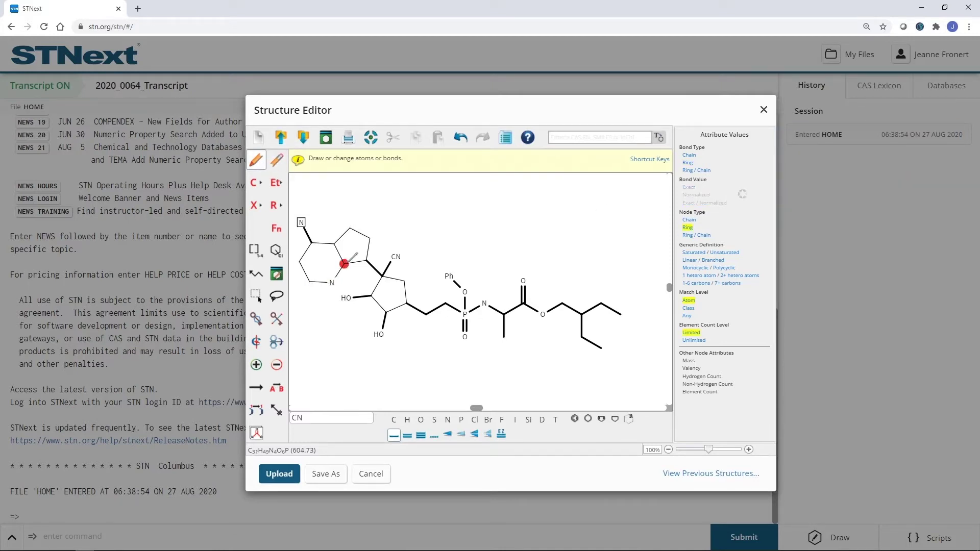
pyautogui.press('n')
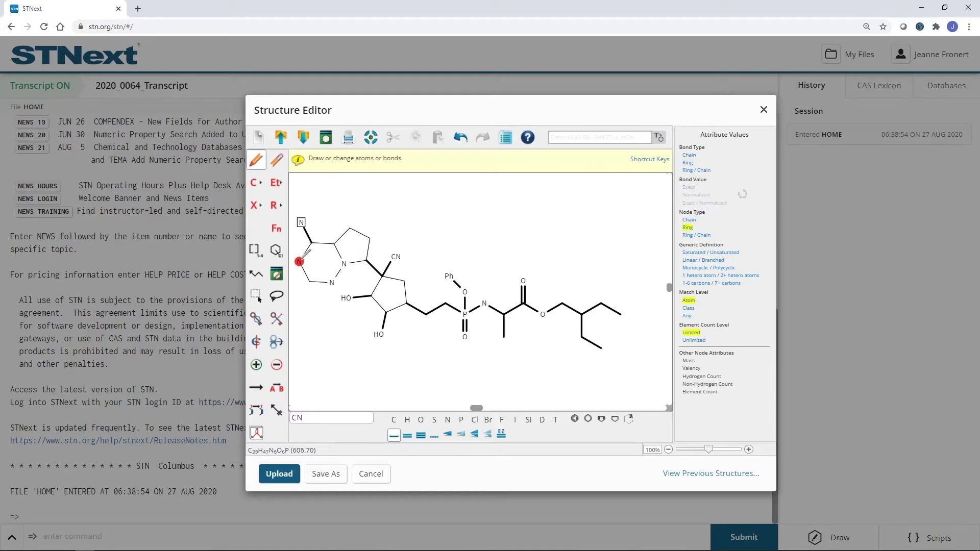
pyautogui.press('n')
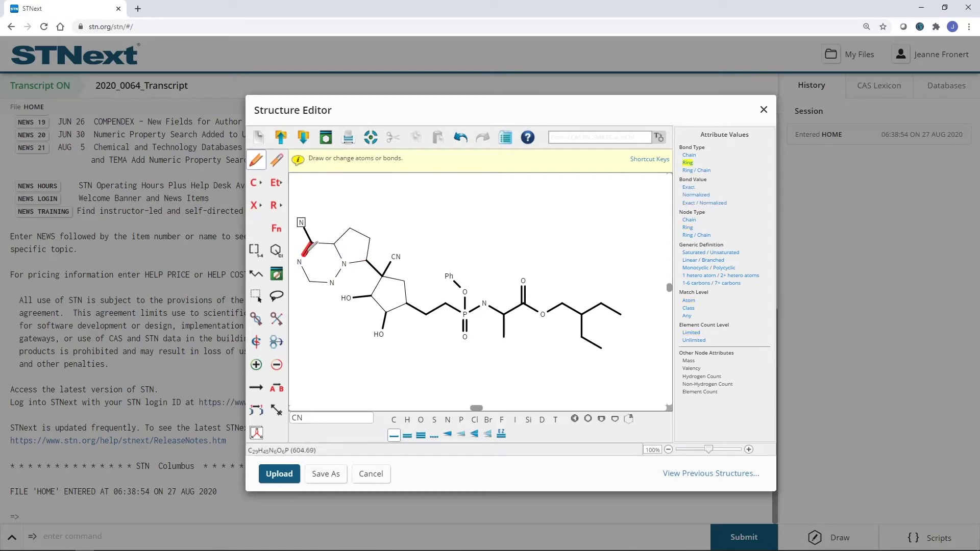
# Make three ring bonds double and turn a central ring carbon into oxygen, giving weight 600.61
pyautogui.click(318, 280)
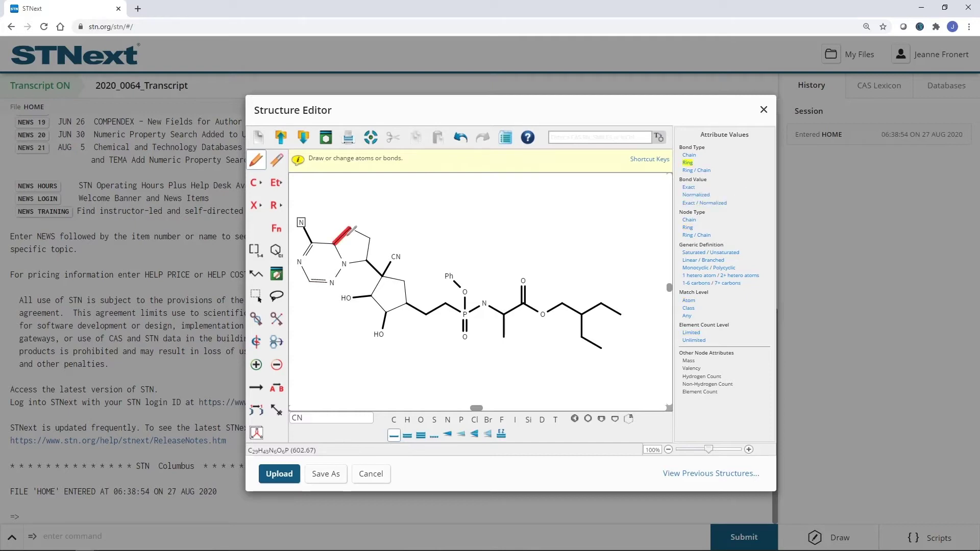
pyautogui.click(350, 229)
pyautogui.click(371, 246)
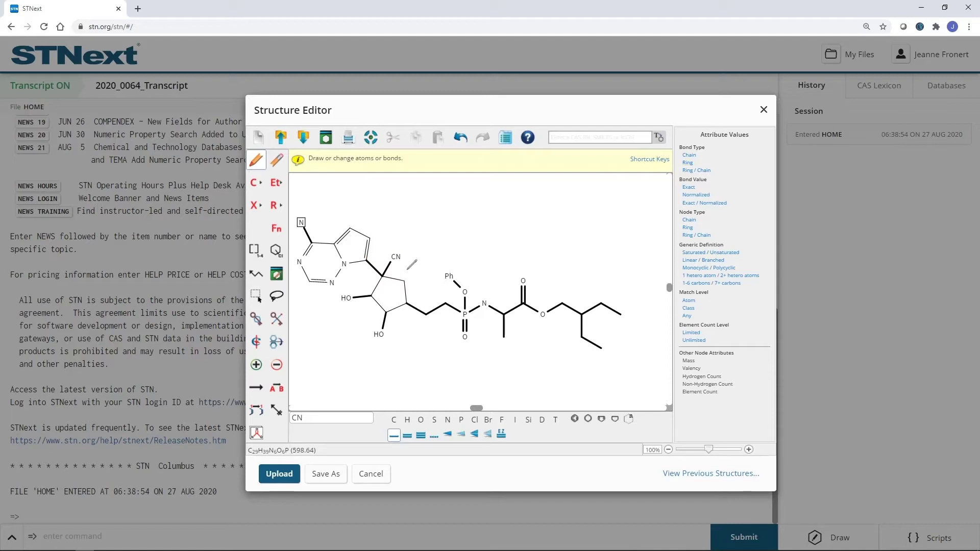
pyautogui.press('o')
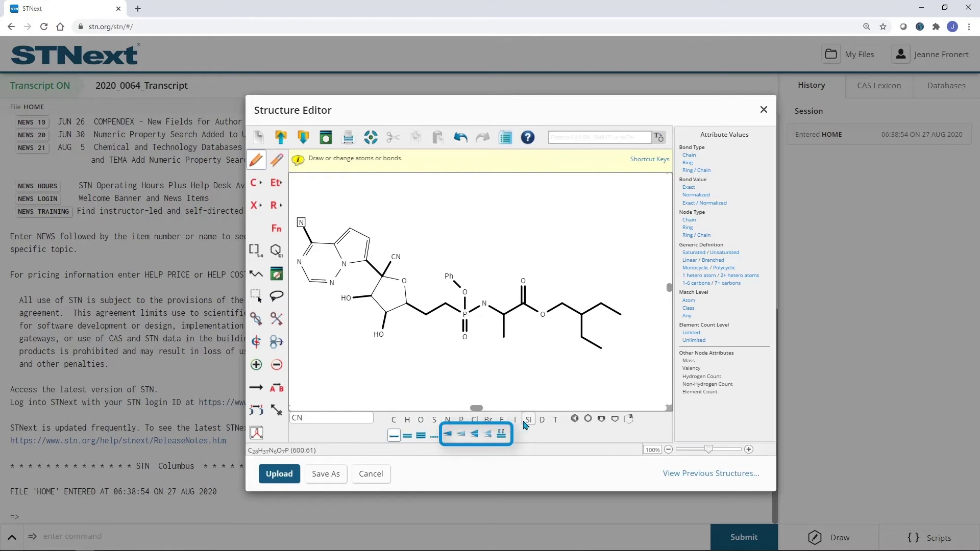
# Make the two ring C–OH bonds and the ring carbon–CN bond wedge stereo-up bonds
pyautogui.click(447, 434)
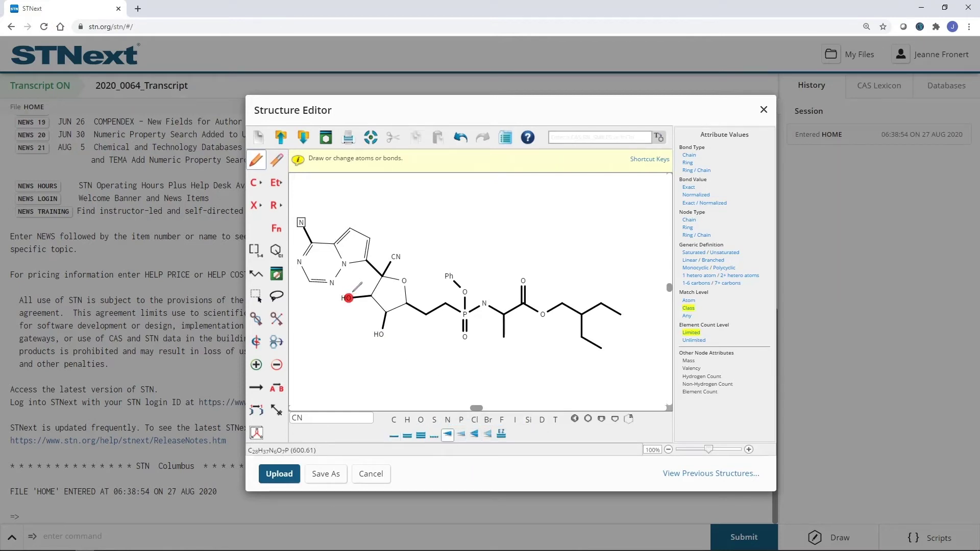
pyautogui.click(362, 296)
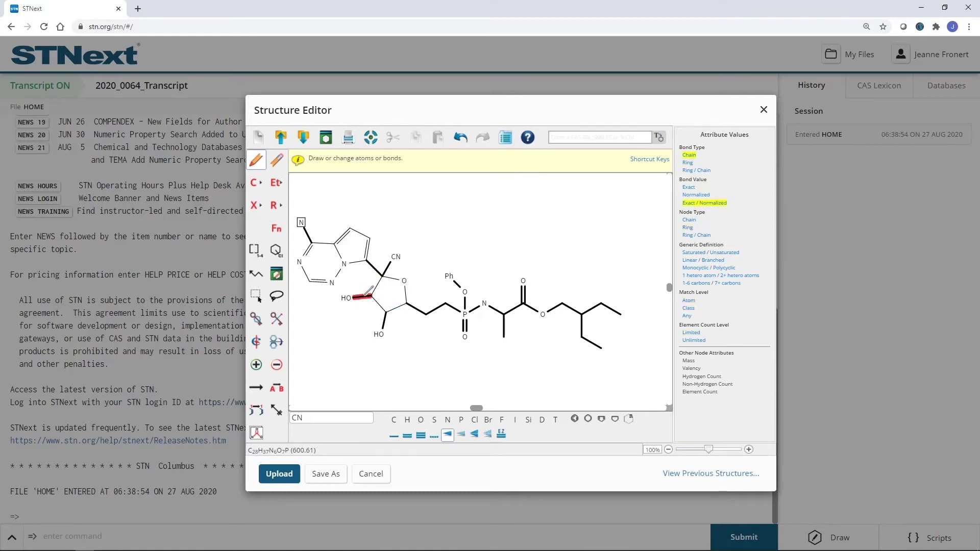
pyautogui.click(386, 317)
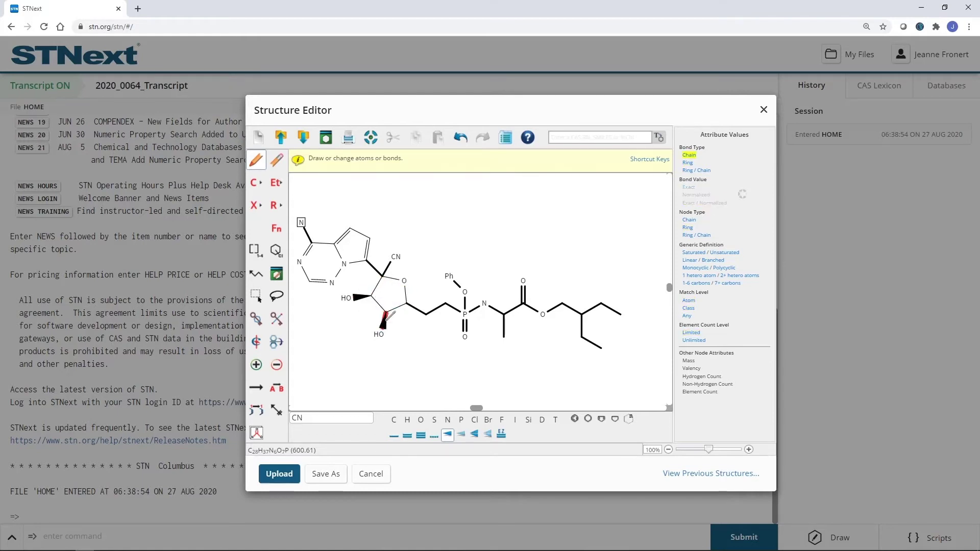
pyautogui.click(389, 266)
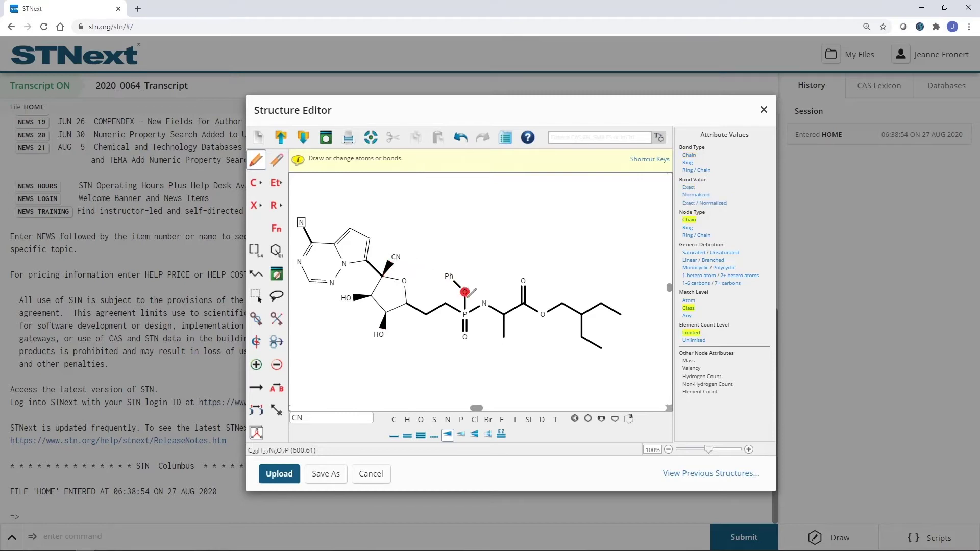
pyautogui.click(465, 302)
# Make the methyl bond beside N, a chiral ring bond and the ring-to-chain bond hashed
pyautogui.click(460, 434)
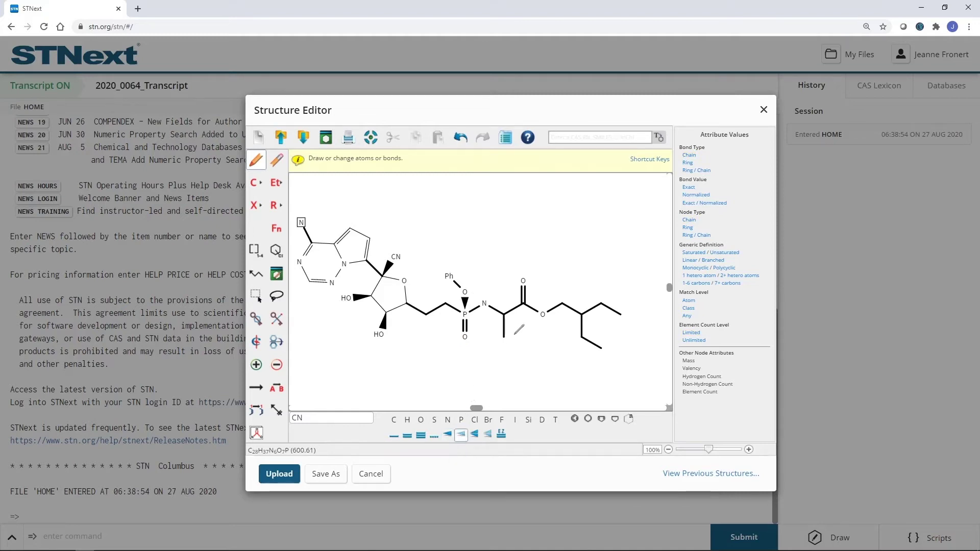
pyautogui.click(506, 326)
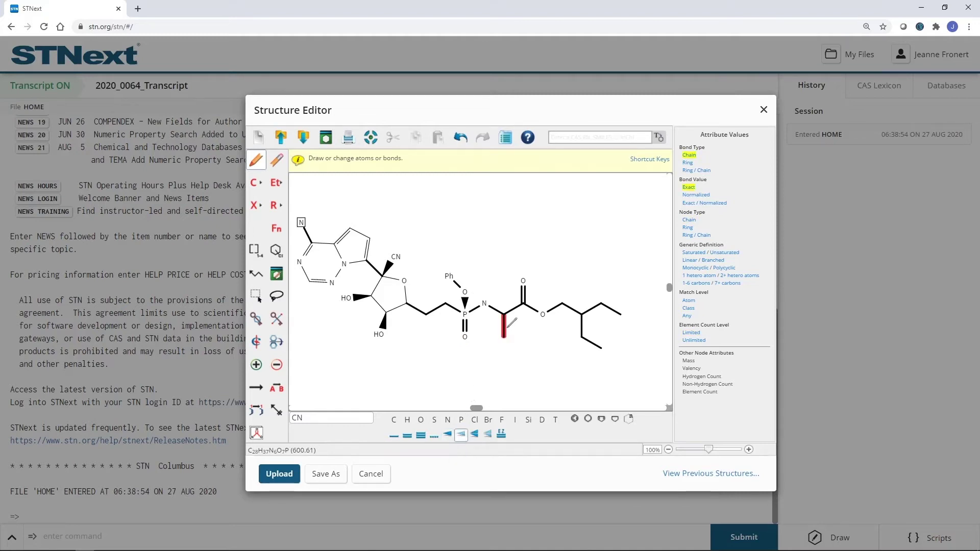
pyautogui.click(372, 267)
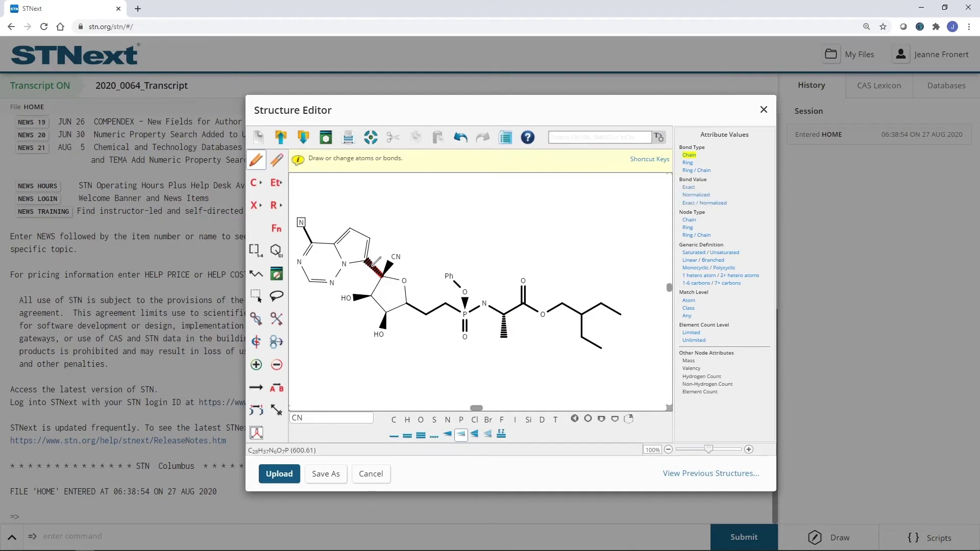
pyautogui.click(419, 308)
# Erase the 2-ethylbutyl tail and turn the ester's terminal carbon into an Ak any-carbon-chain node
pyautogui.click(278, 161)
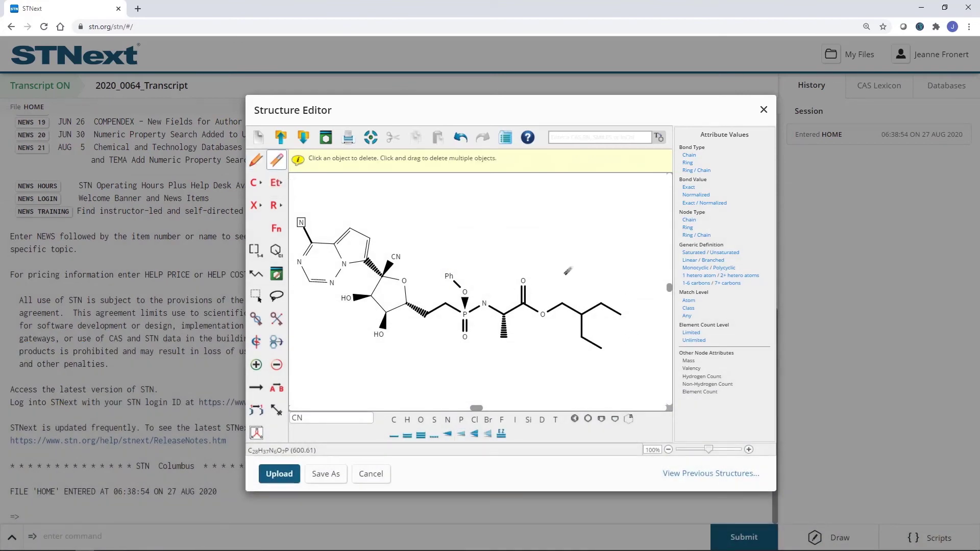
pyautogui.moveTo(567, 271); pyautogui.dragTo(629, 363)
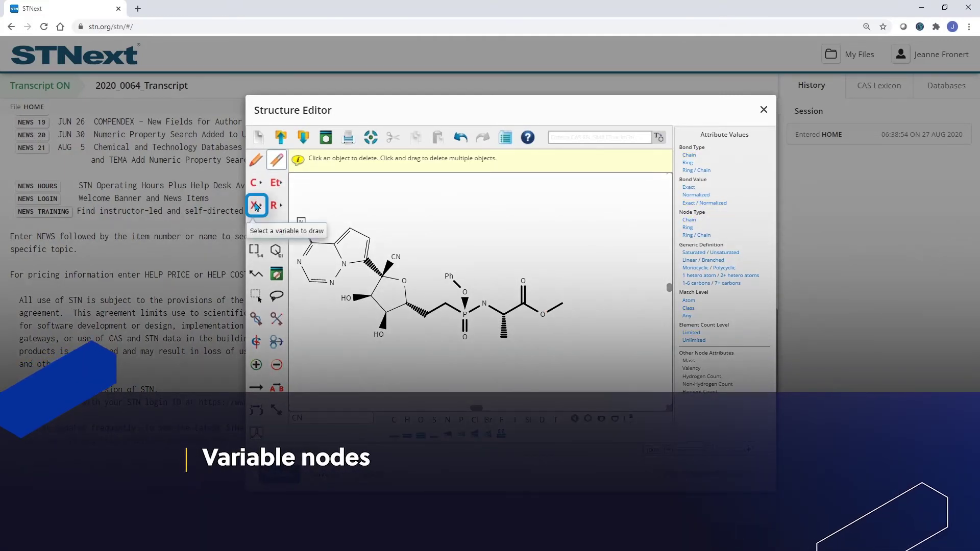
pyautogui.click(256, 206)
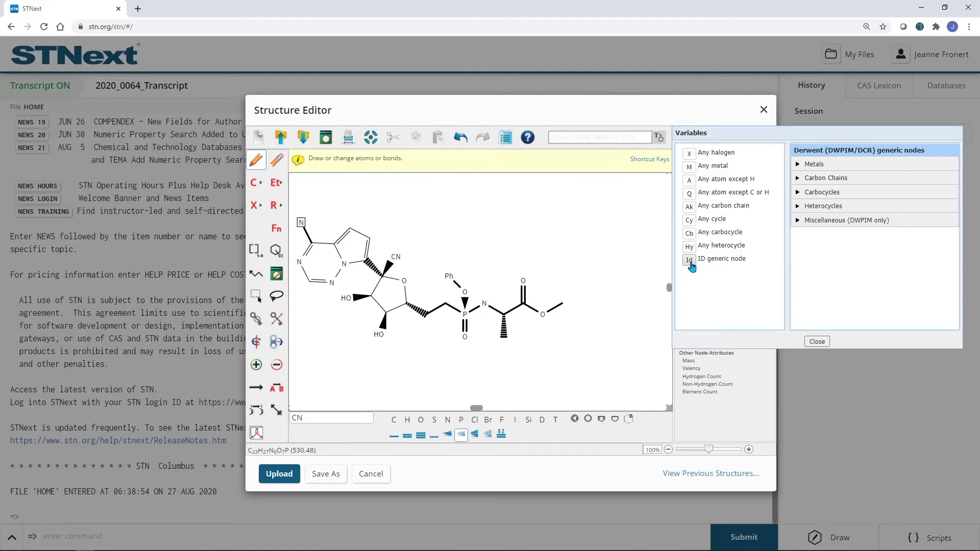
pyautogui.click(689, 208)
pyautogui.click(561, 304)
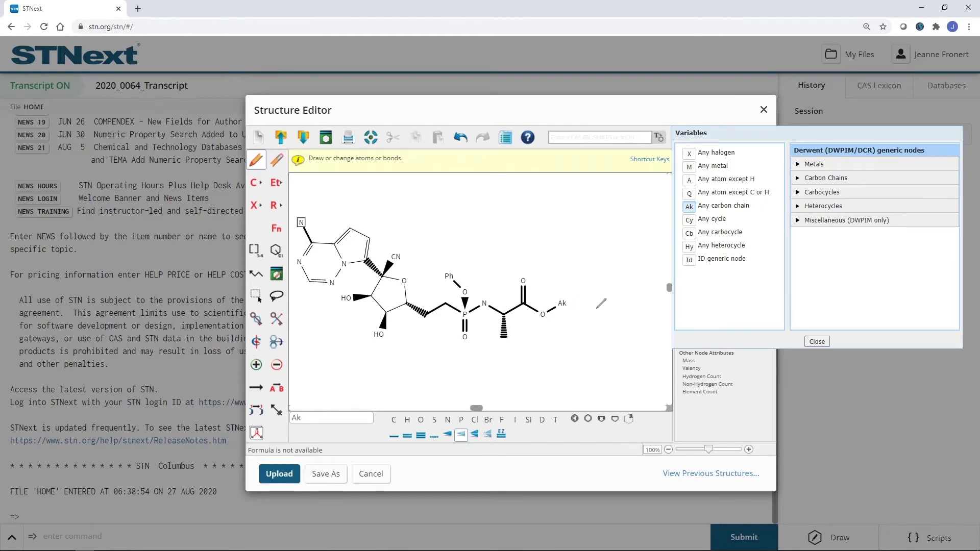
pyautogui.click(817, 342)
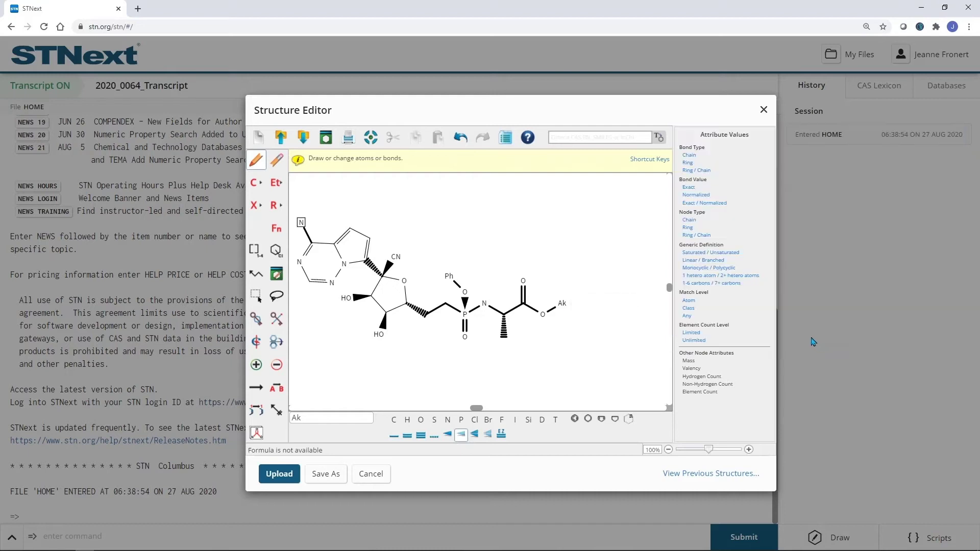
# Give the Ak node a specific element count of C: 4-8 as a range
pyautogui.rightClick(562, 302)
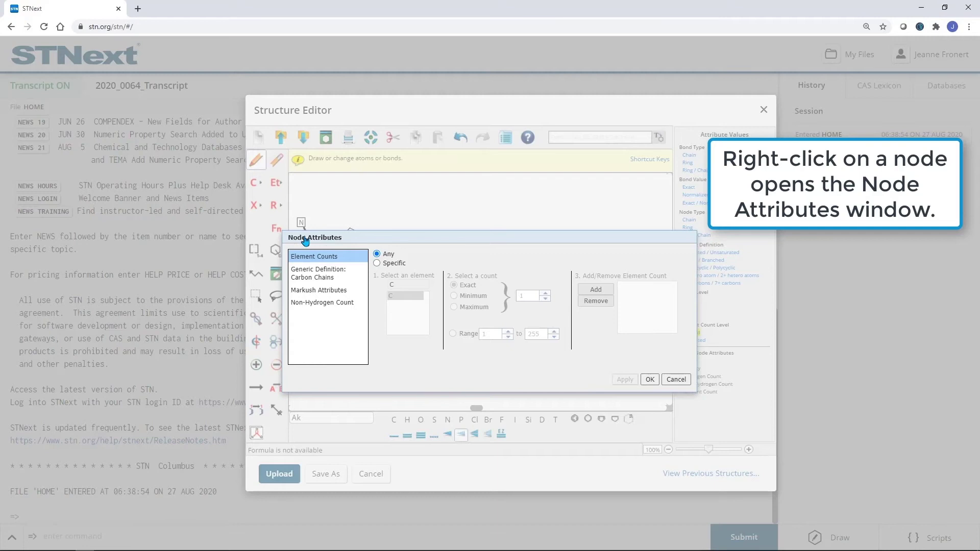
pyautogui.click(377, 263)
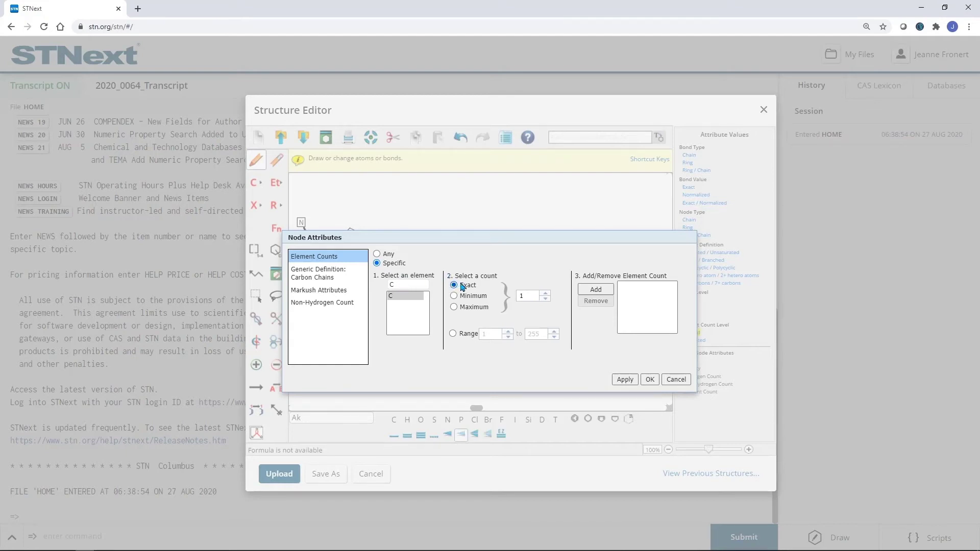
pyautogui.click(452, 333)
pyautogui.click(508, 332)
pyautogui.click(508, 332)
pyautogui.click(508, 332)
pyautogui.moveTo(547, 335); pyautogui.dragTo(527, 335)
pyautogui.write('8')
pyautogui.click(595, 289)
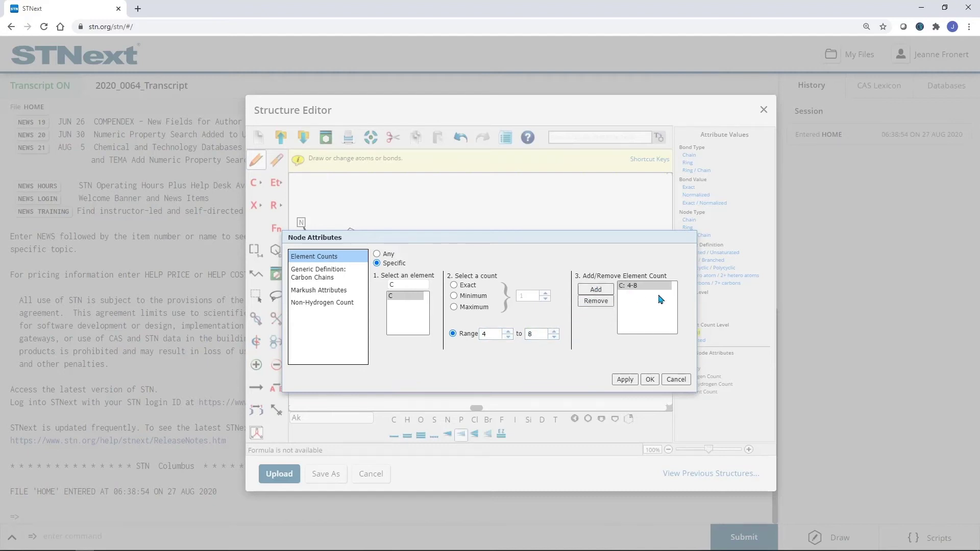
pyautogui.click(649, 380)
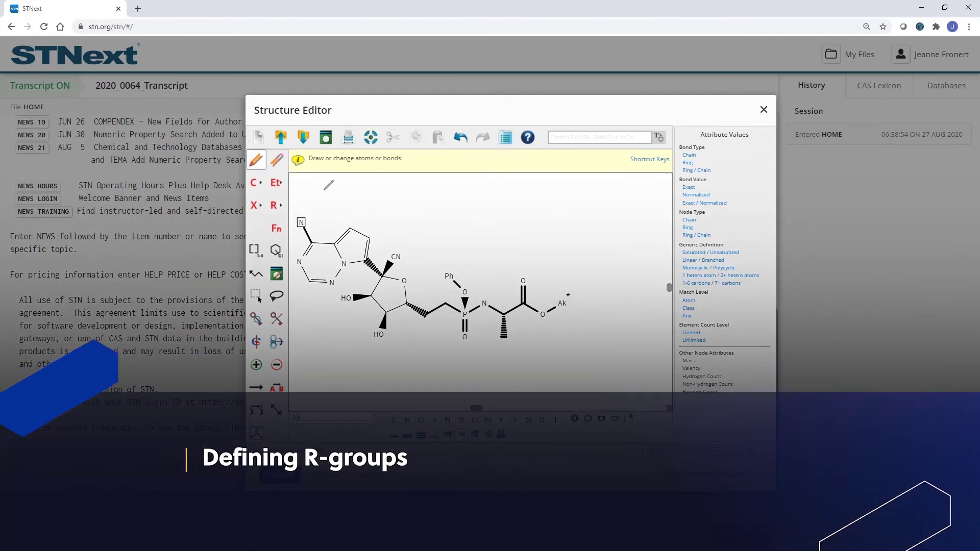
# Define R1 as CN and OMe from Shortcuts plus O from the atom table
pyautogui.click(275, 205)
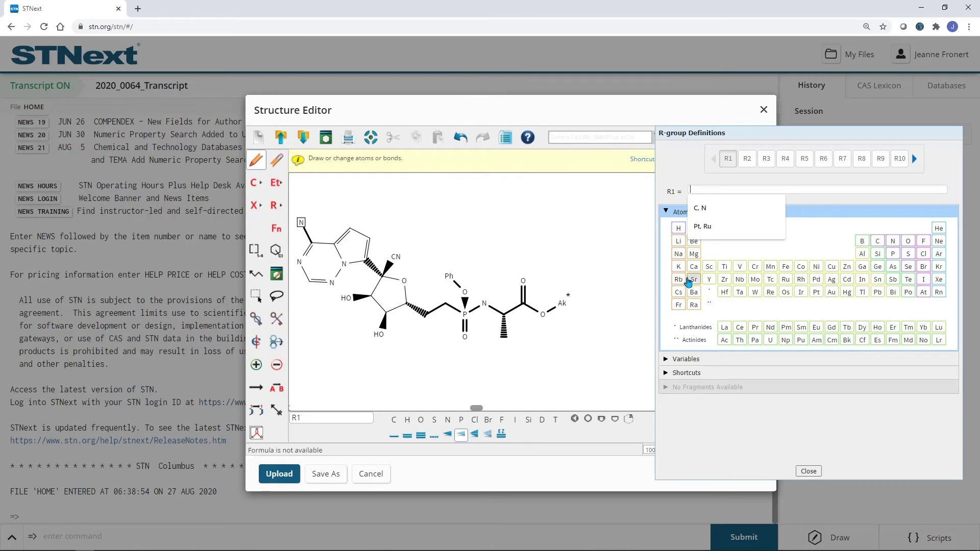
pyautogui.click(695, 360)
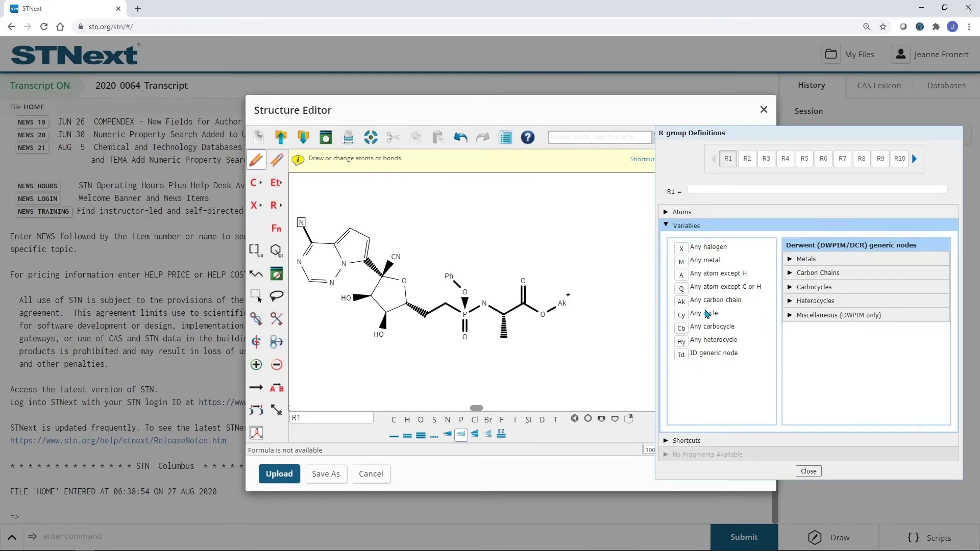
pyautogui.click(687, 442)
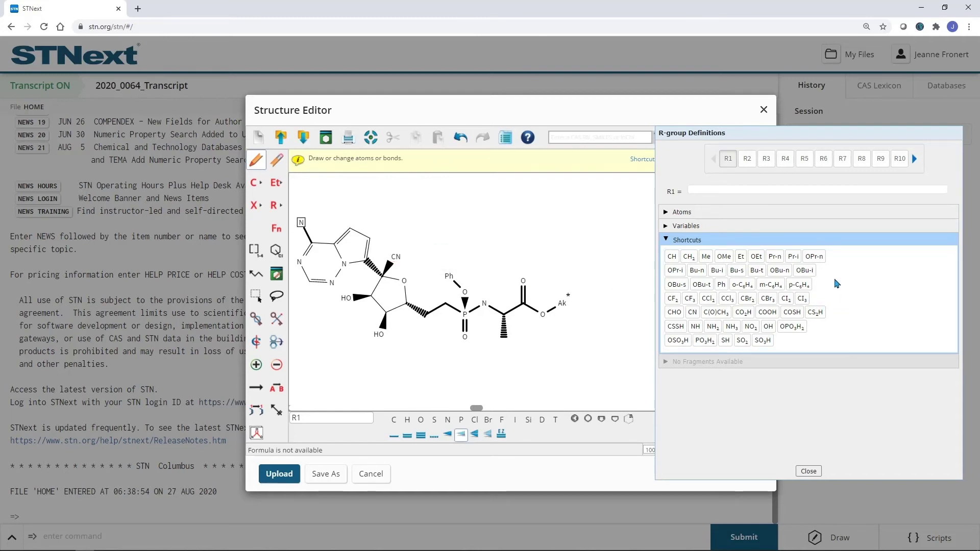
pyautogui.click(672, 257)
pyautogui.click(692, 312)
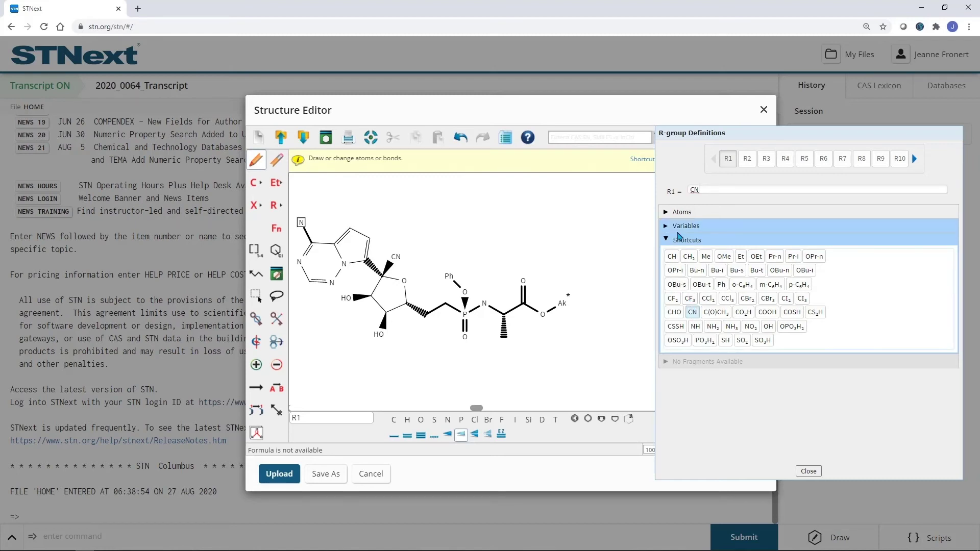
pyautogui.click(725, 259)
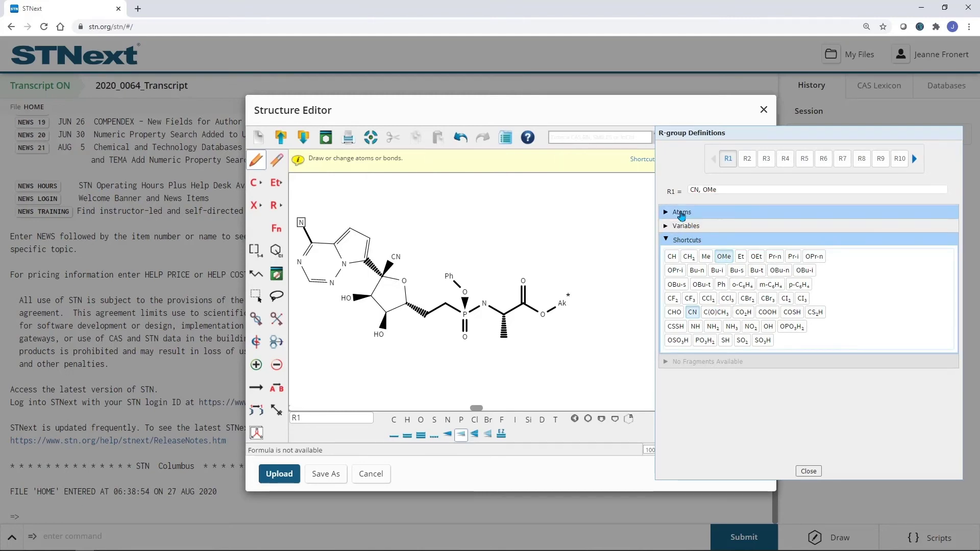
pyautogui.click(681, 214)
pyautogui.click(908, 243)
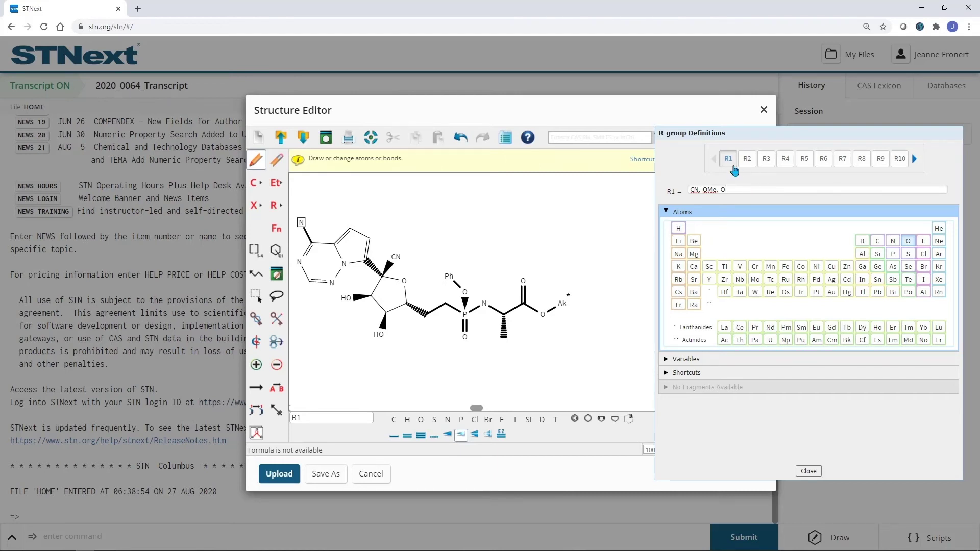
# Replace the ring's cyano group with R1 and choose Pt, Ru as R2 options
pyautogui.click(395, 257)
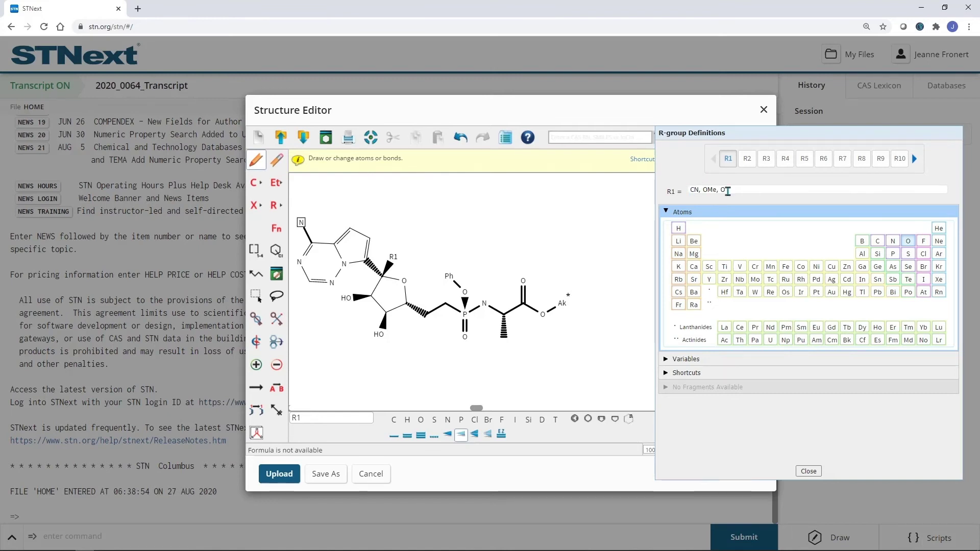
pyautogui.click(748, 160)
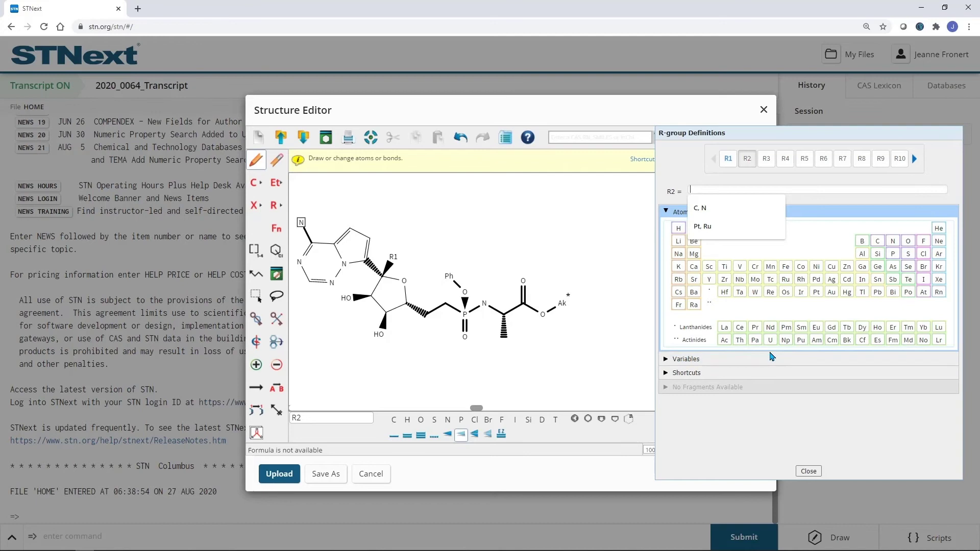
pyautogui.click(702, 226)
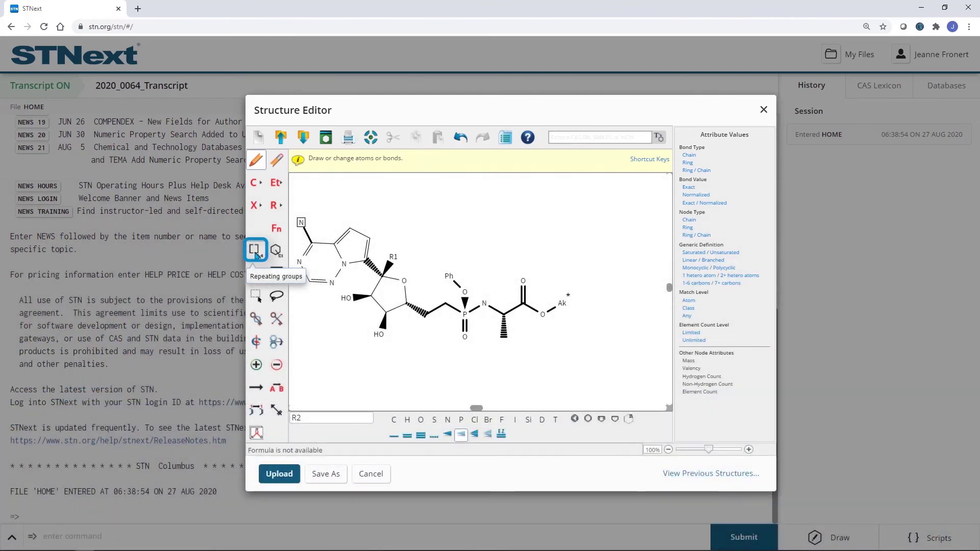
# Mark the ester C=O group as repeating 0–20 times, then undo that range
pyautogui.click(255, 251)
pyautogui.moveTo(510, 266); pyautogui.dragTo(551, 342)
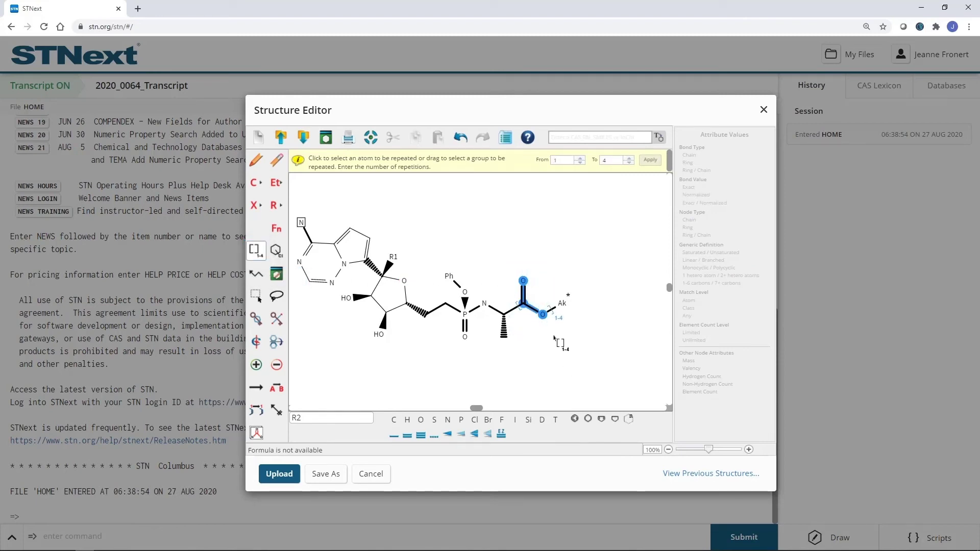
pyautogui.click(580, 162)
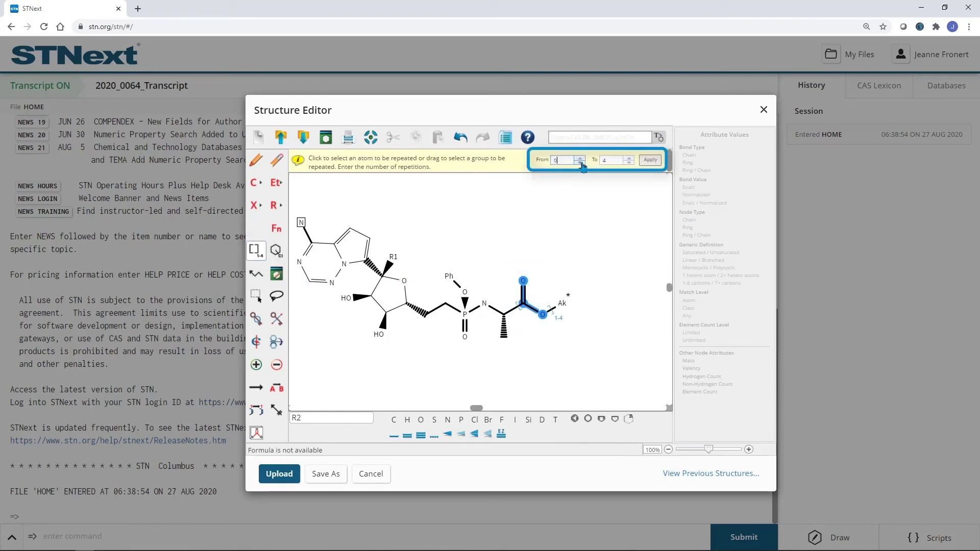
pyautogui.click(631, 158)
pyautogui.click(631, 159)
pyautogui.click(631, 159)
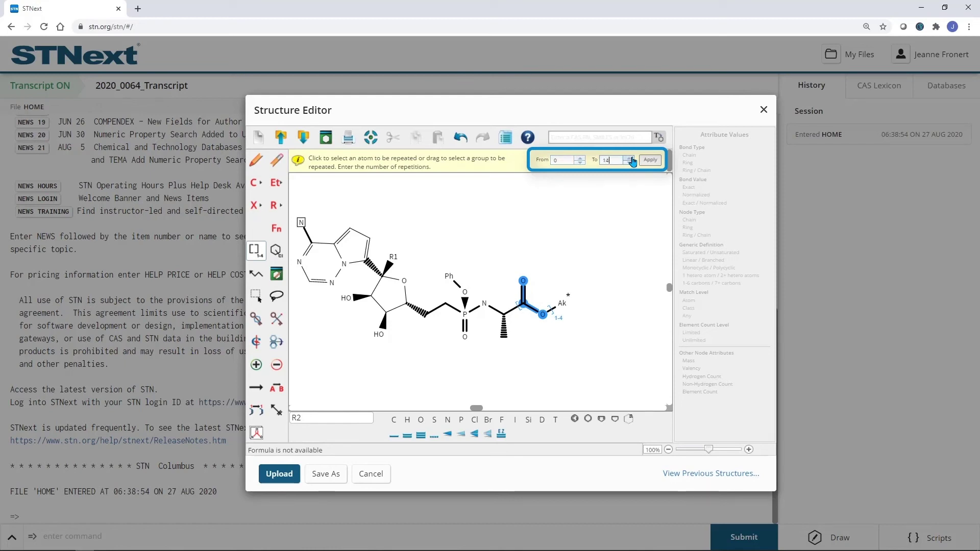
pyautogui.click(631, 158)
pyautogui.click(631, 157)
pyautogui.click(631, 158)
pyautogui.click(651, 159)
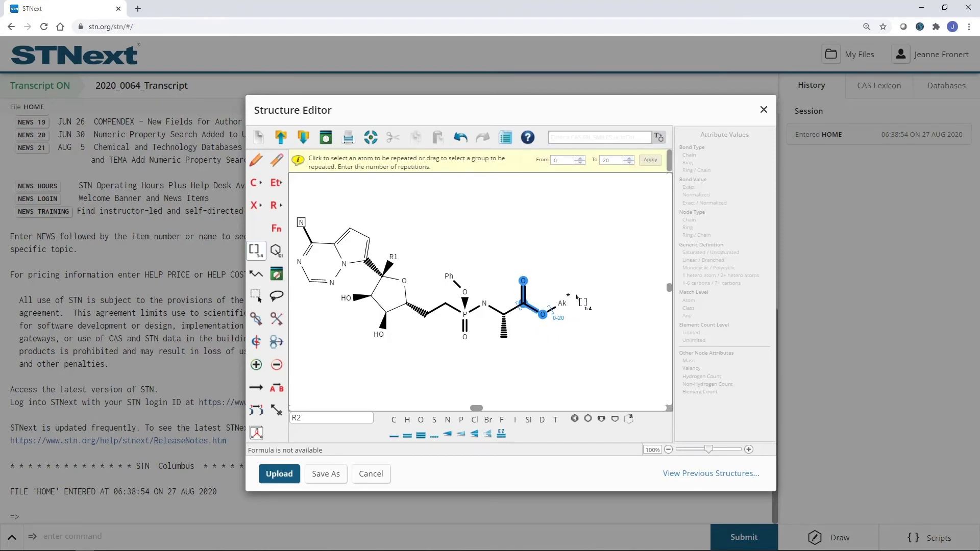
pyautogui.click(460, 138)
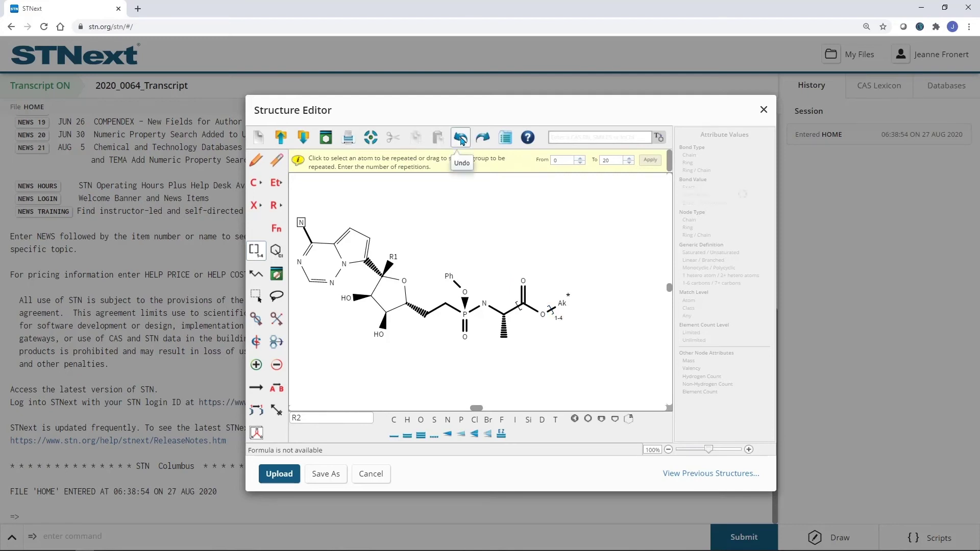
# Undo the ester repeat and erase the Ph group on the phosphate oxygen
pyautogui.click(460, 138)
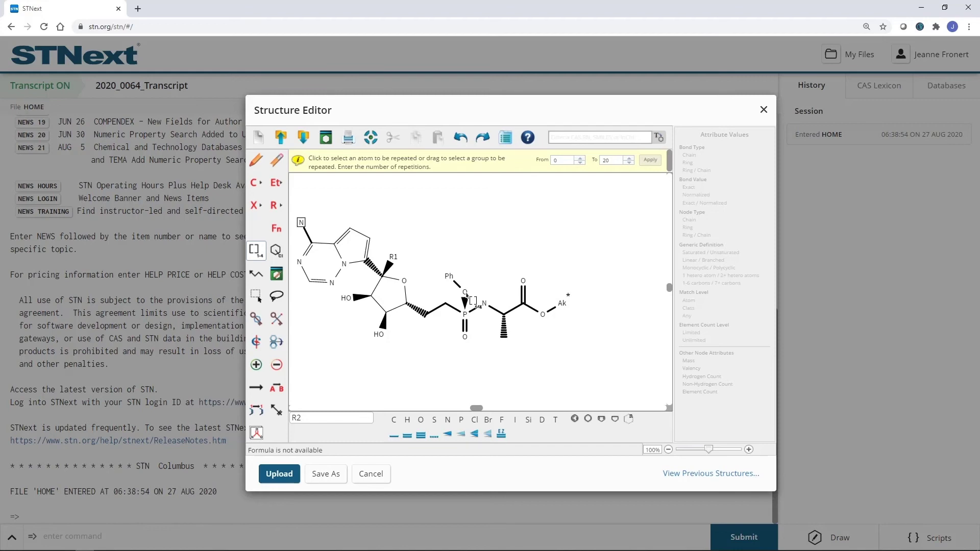
pyautogui.click(276, 160)
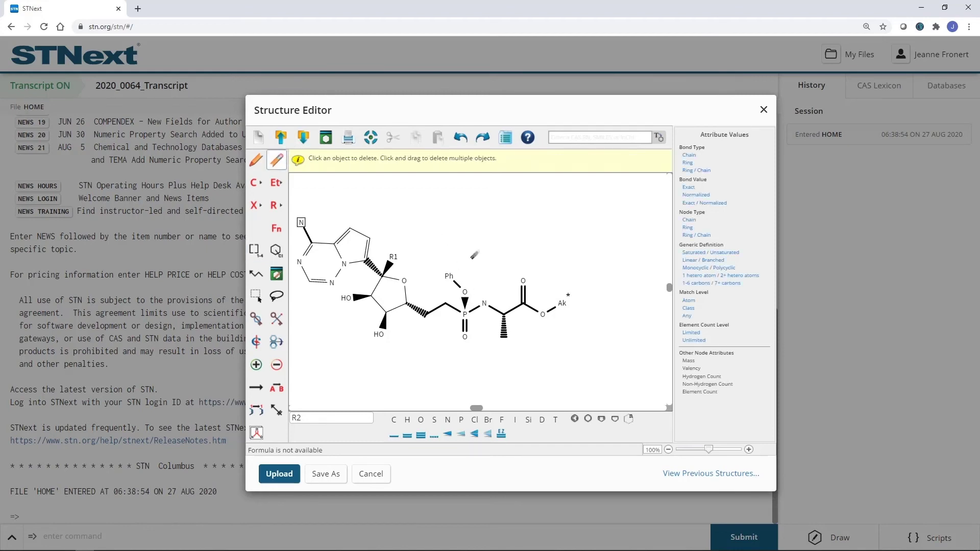
pyautogui.click(451, 269)
# Attach a cyclopentane ring to the oxygen through a newly drawn bond
pyautogui.click(614, 419)
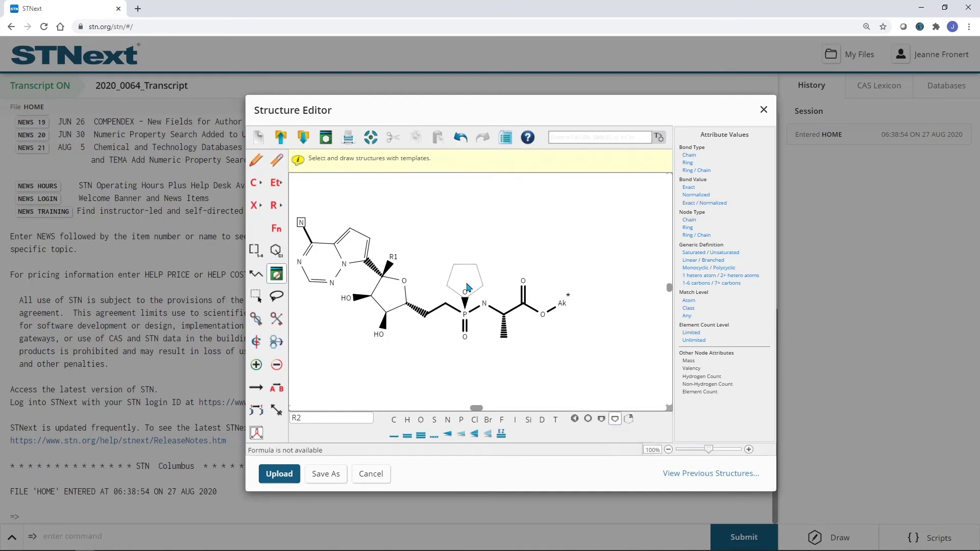
pyautogui.click(256, 160)
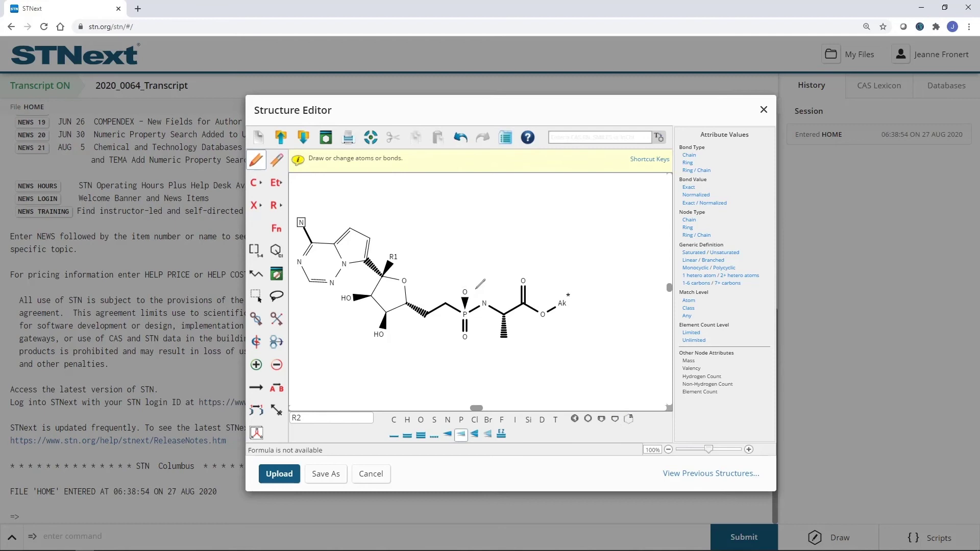
pyautogui.click(464, 290)
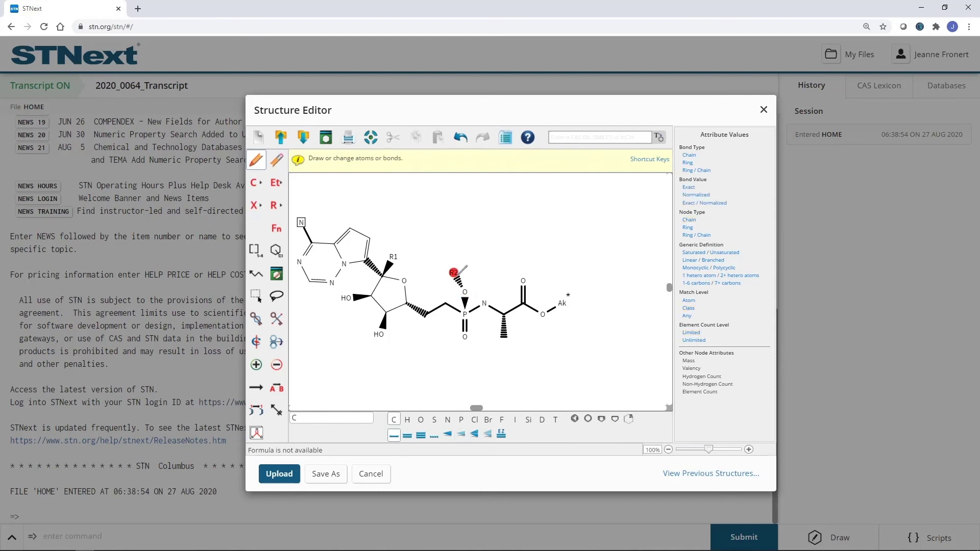
pyautogui.click(615, 419)
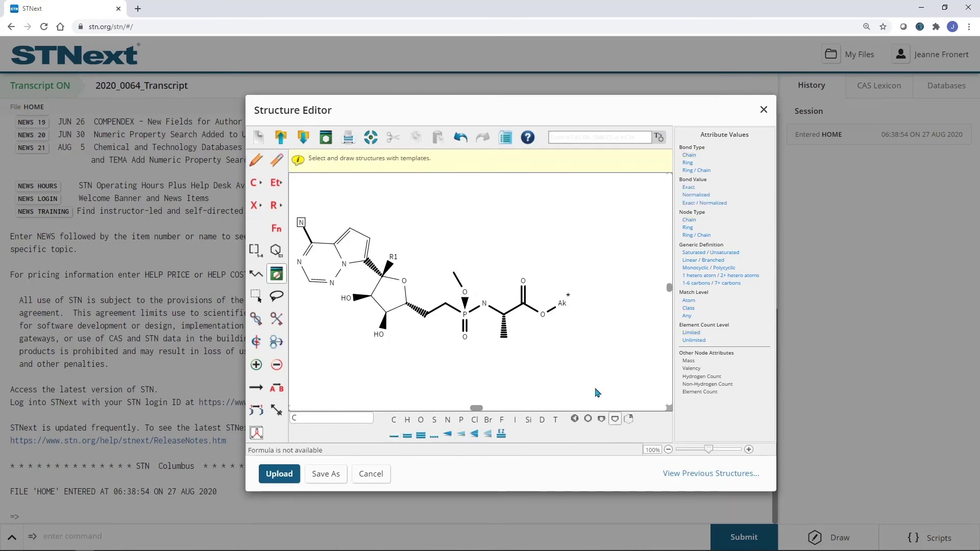
pyautogui.click(454, 274)
pyautogui.click(255, 250)
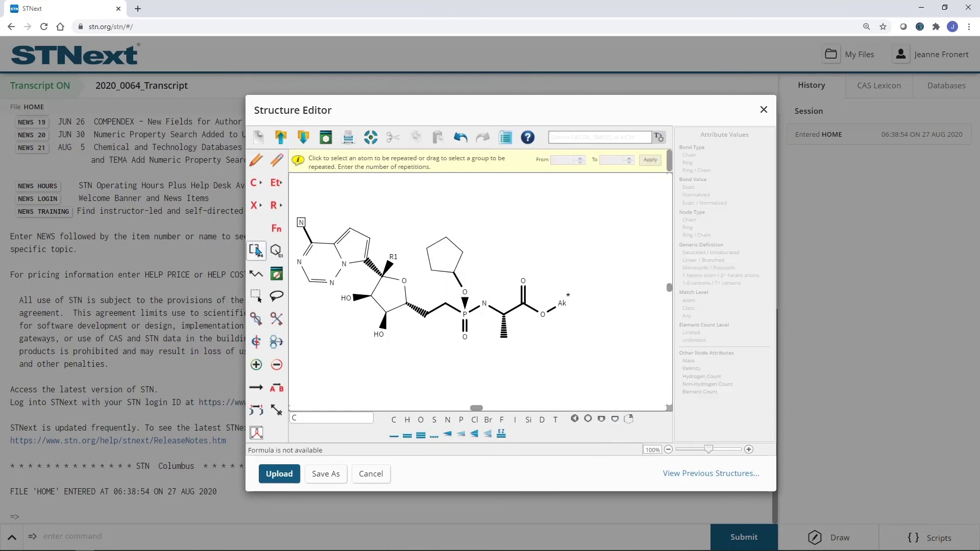
# Set the cyclopentyl ring's top atom to repeat from 1 to 3 times
pyautogui.click(446, 238)
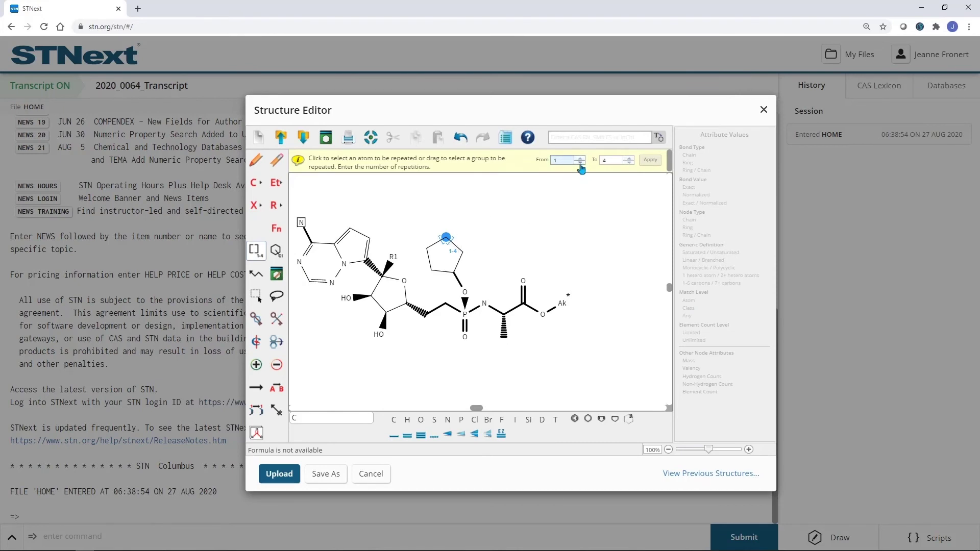
pyautogui.click(629, 163)
pyautogui.click(650, 160)
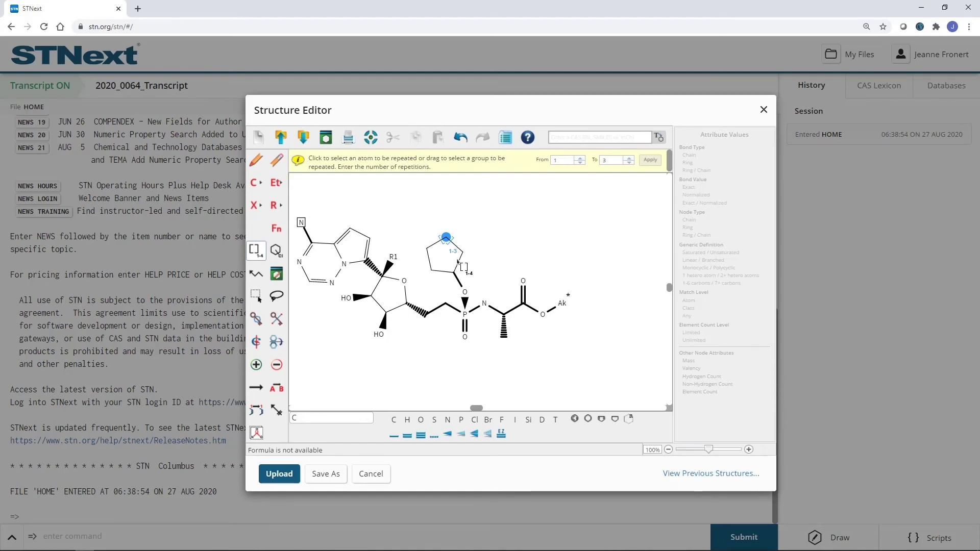
pyautogui.click(256, 159)
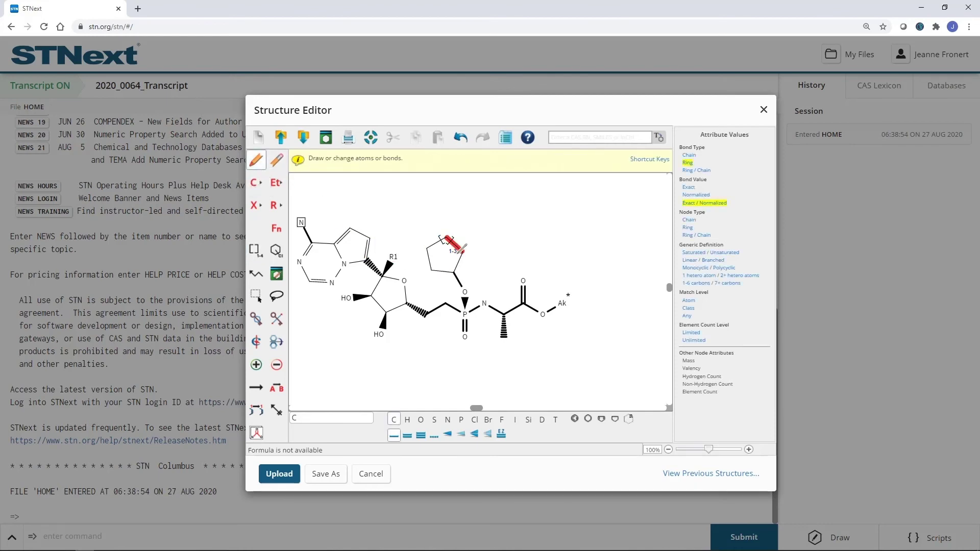
# Change the cyclopentyl ring's bonds to the unspecified bond type
pyautogui.click(434, 436)
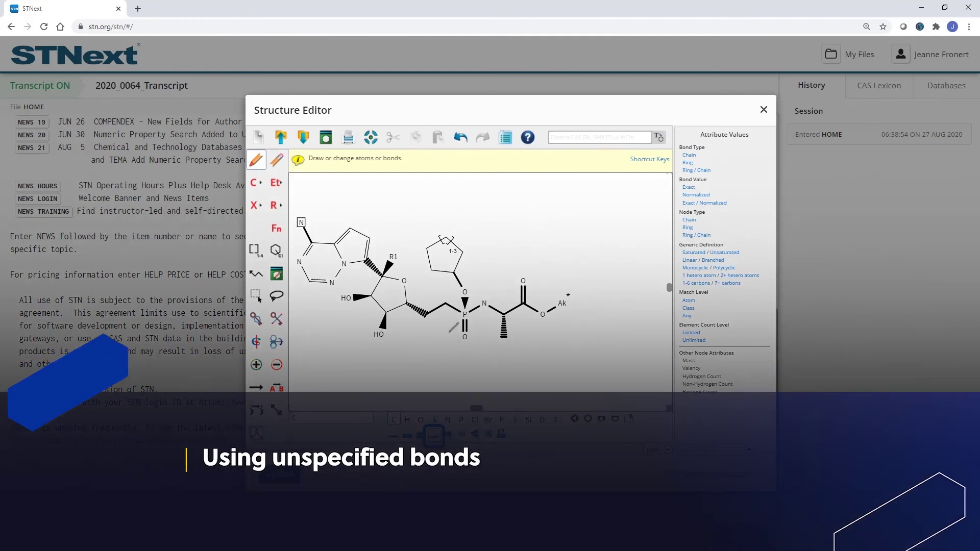
pyautogui.click(428, 258)
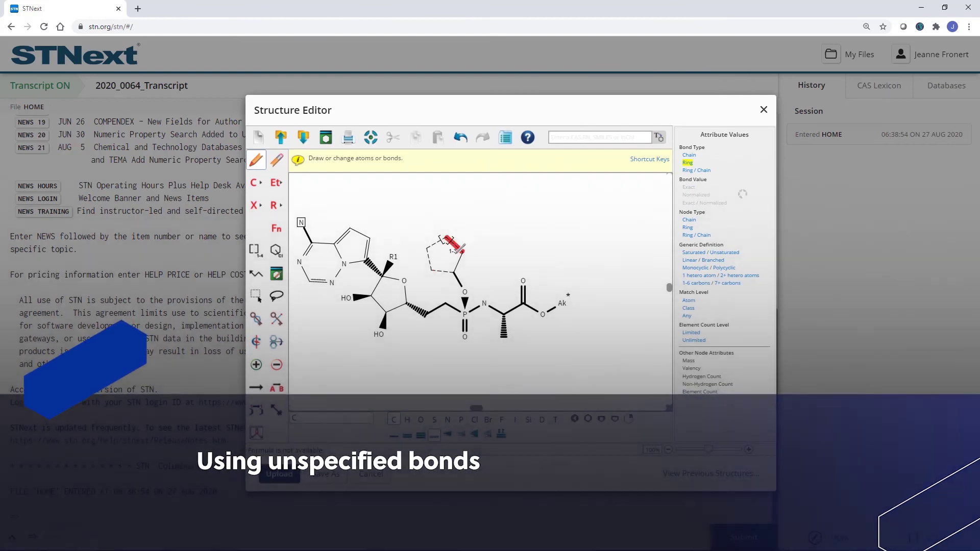
pyautogui.click(459, 249)
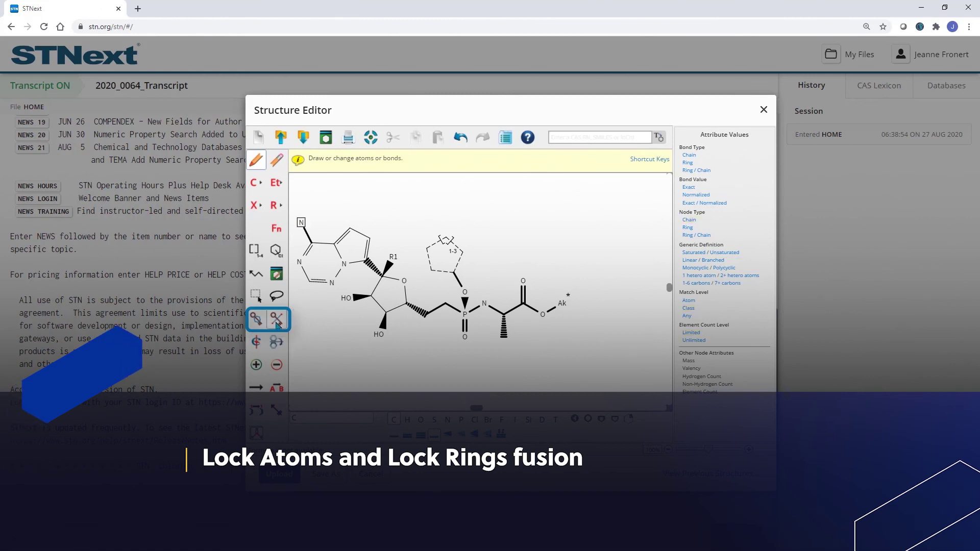
# Lock substitution on the fused-ring carbon and lock the side chain and bicyclic system against ring formation
pyautogui.click(255, 319)
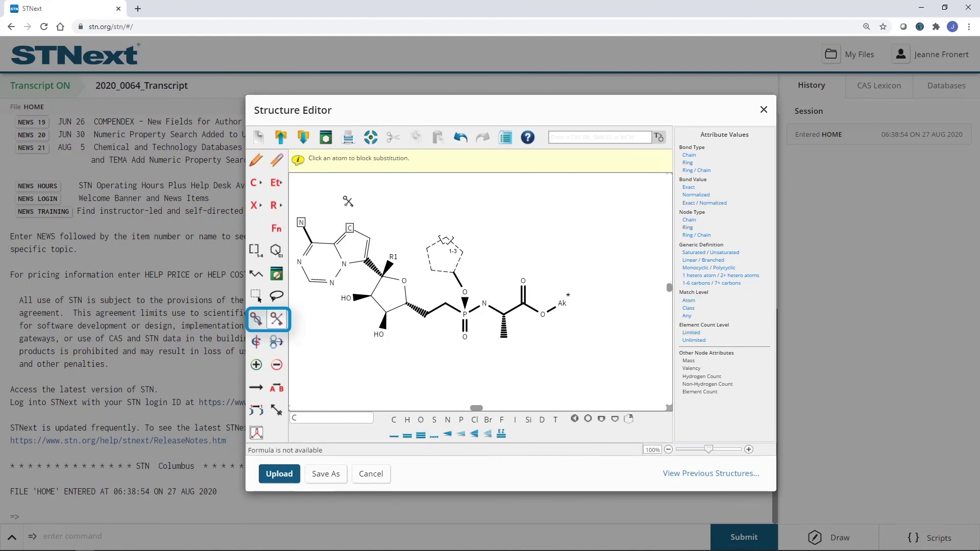
pyautogui.click(350, 228)
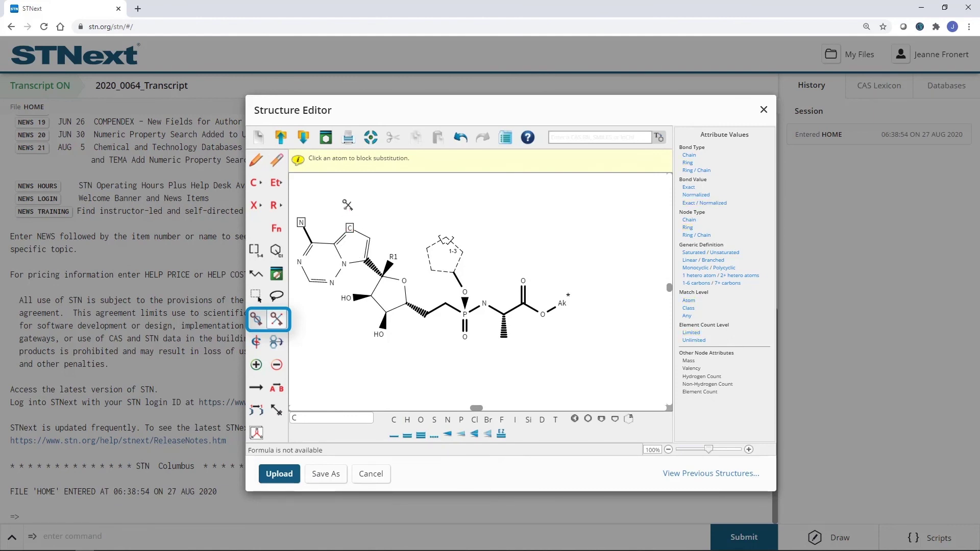
pyautogui.click(256, 320)
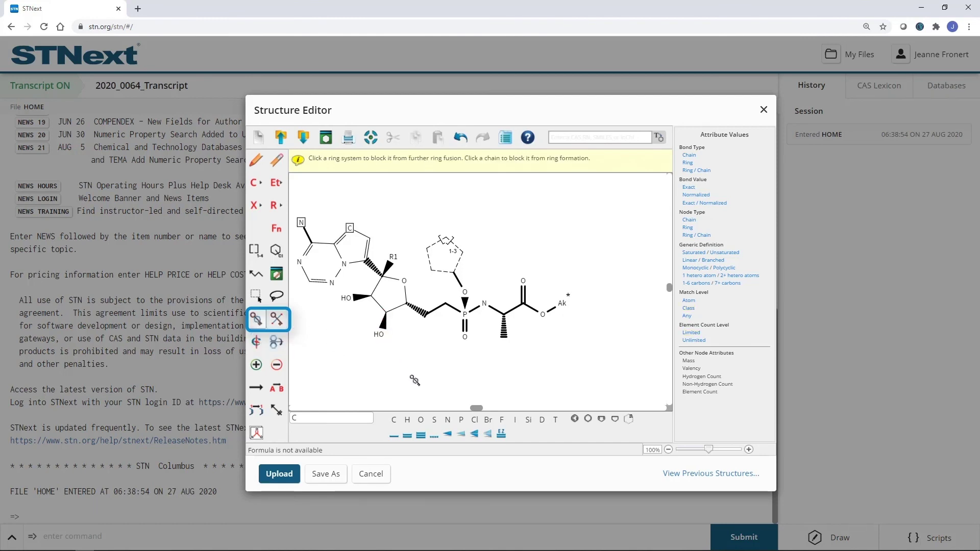
pyautogui.click(514, 314)
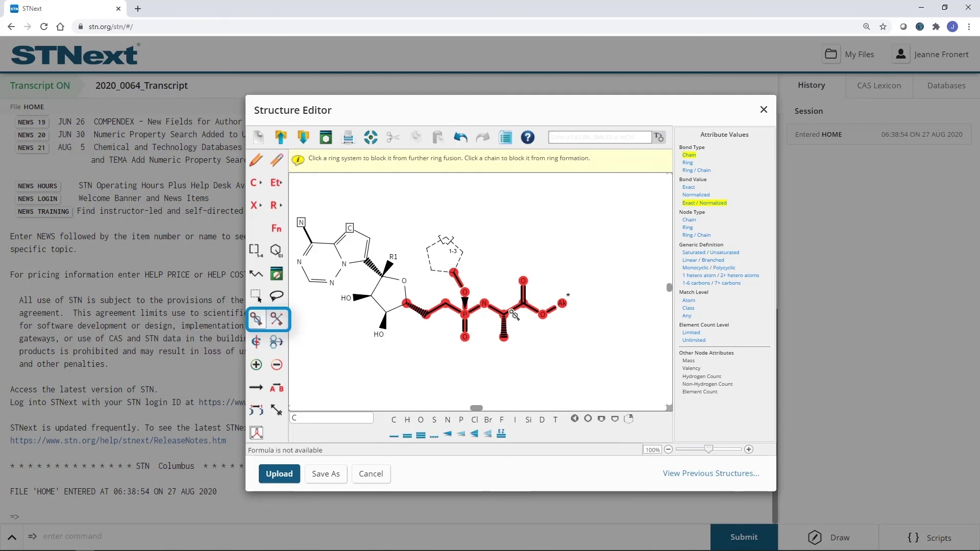
pyautogui.click(513, 314)
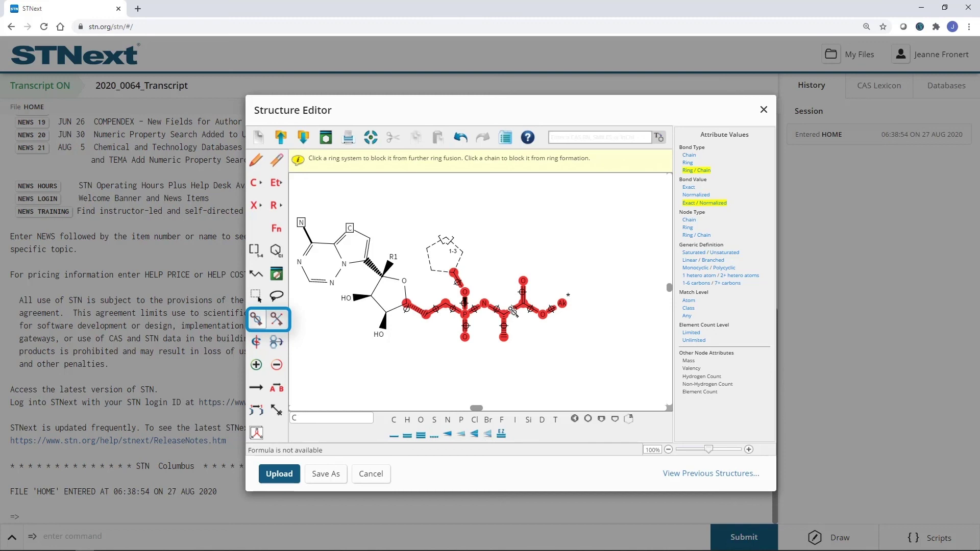
pyautogui.click(313, 278)
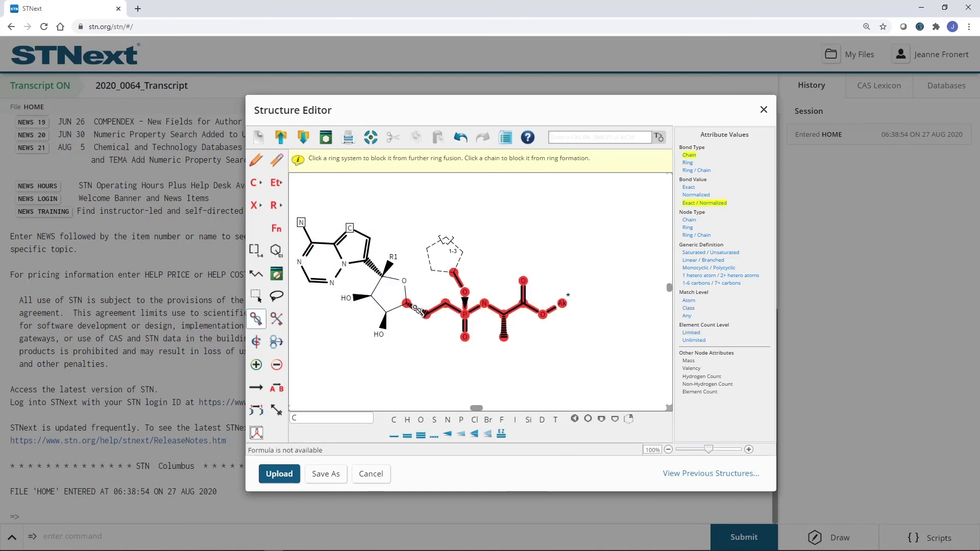
pyautogui.click(258, 137)
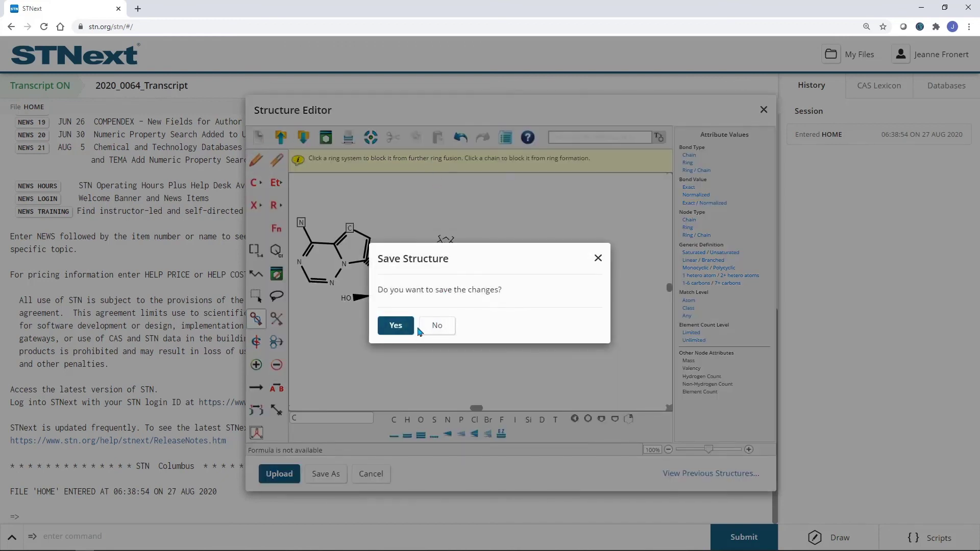
pyautogui.click(437, 325)
pyautogui.click(568, 137)
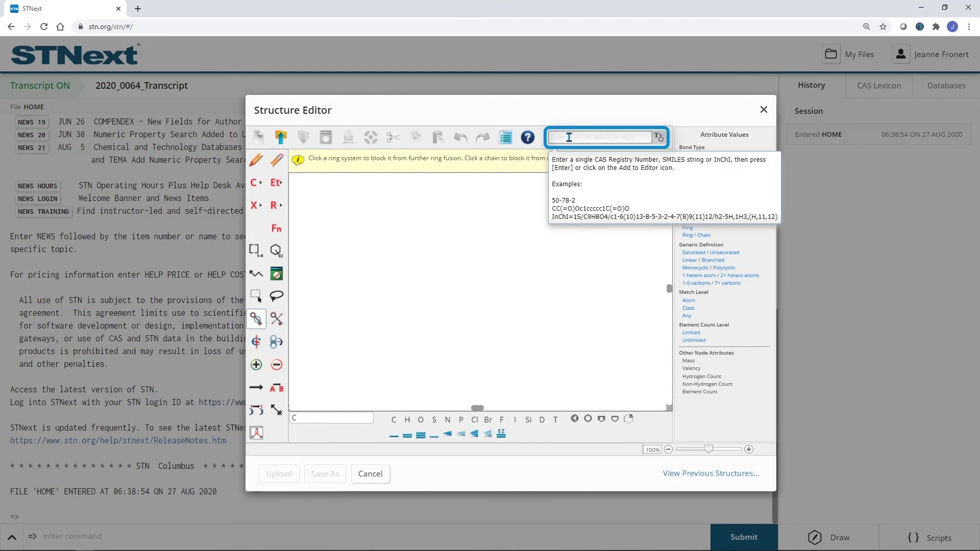
pyautogui.hotkey('ctrl', 'v')
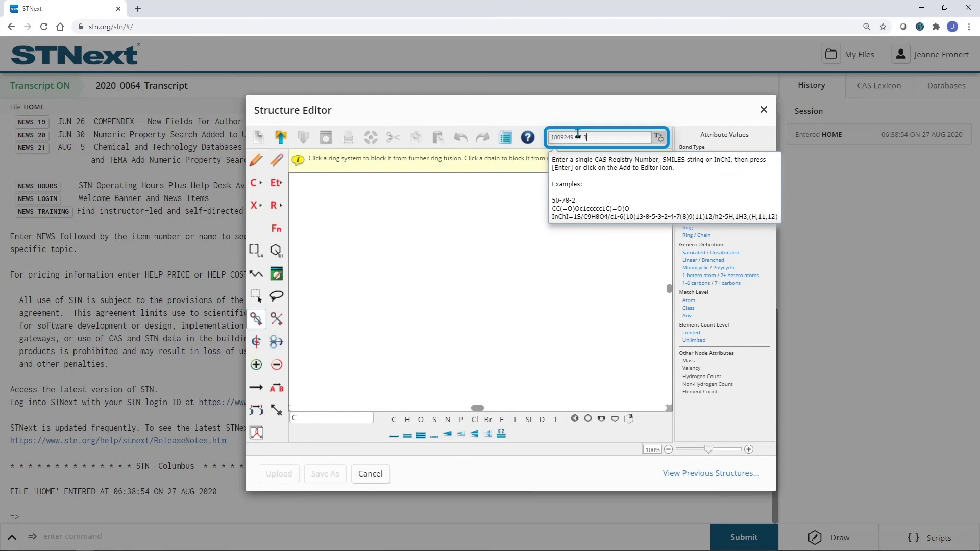